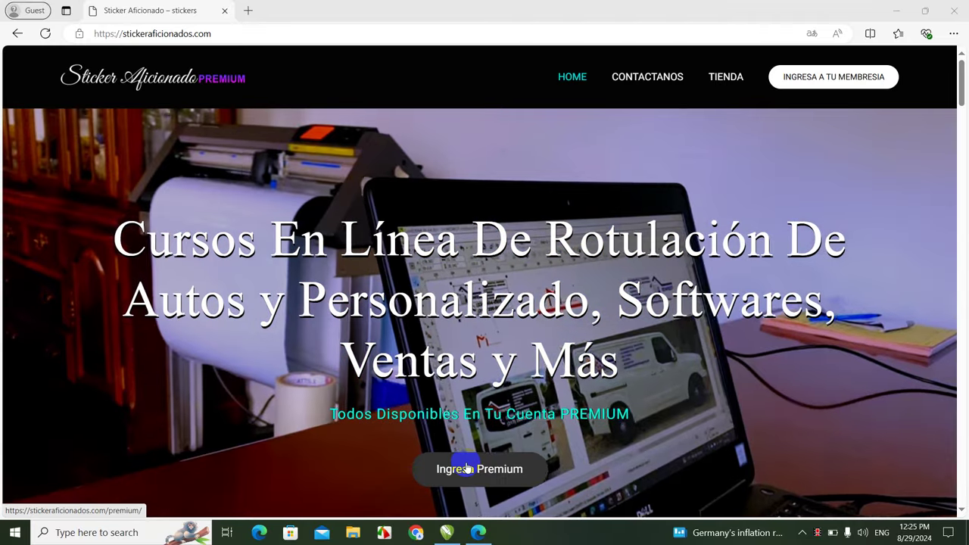
Enter the Premium members area and scroll down to its Logo Maker section.
left_click(463, 469)
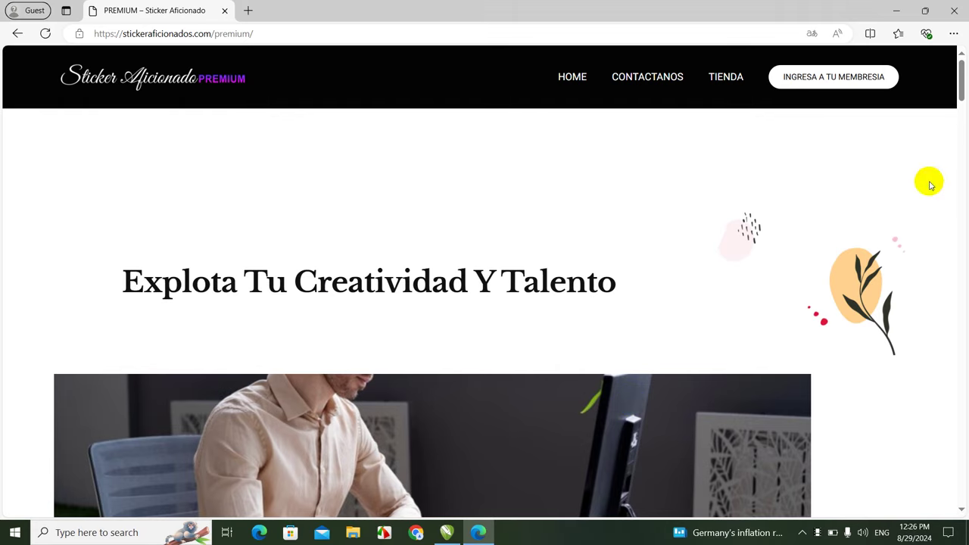
left_click_drag(965, 86, 962, 412)
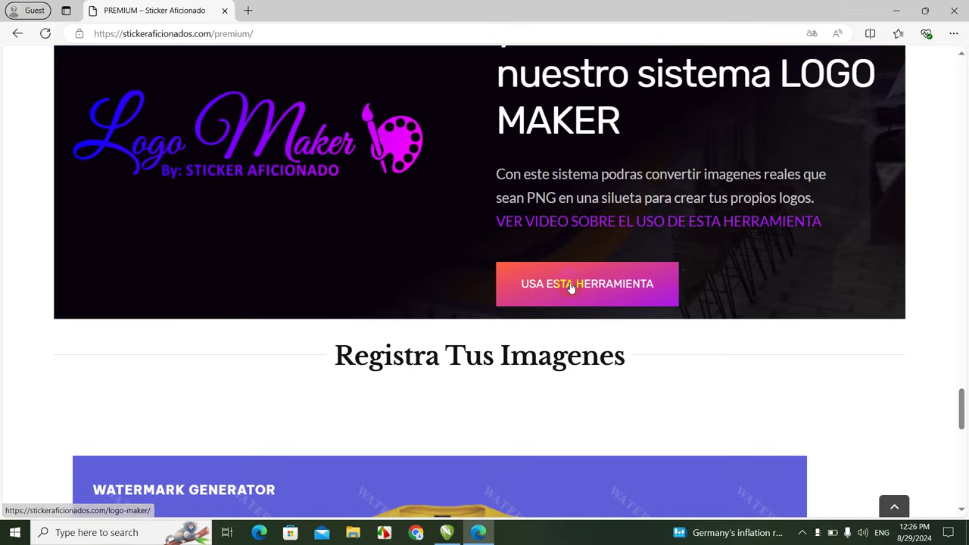
Open the Logo Maker and look through its canvas, Editor del Texto and Editor del Logo sections.
left_click(571, 286)
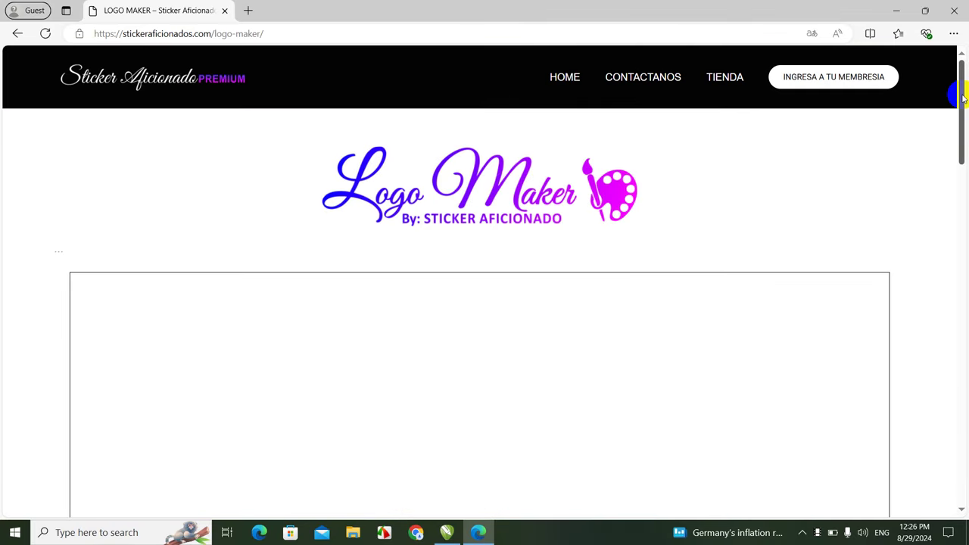
left_click_drag(962, 99, 963, 107)
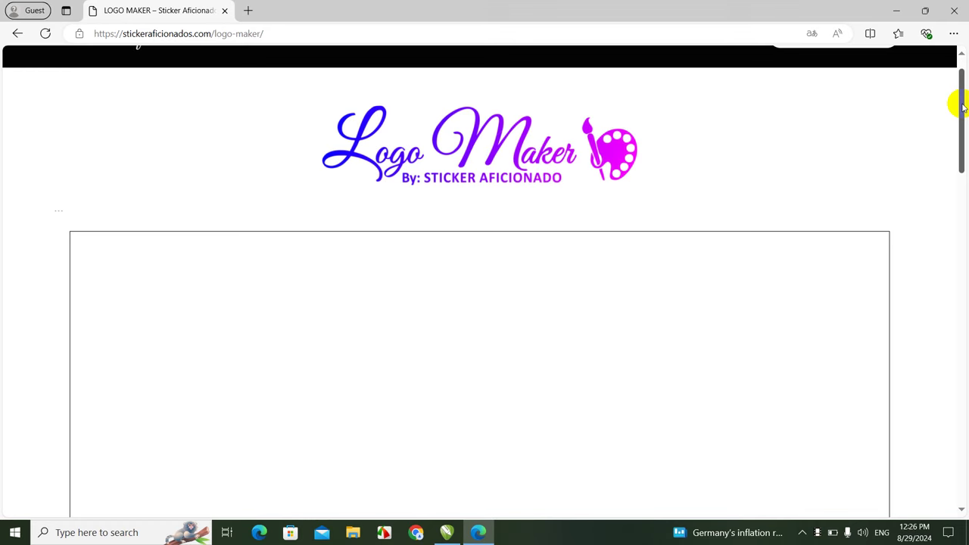
left_click_drag(962, 106, 962, 301)
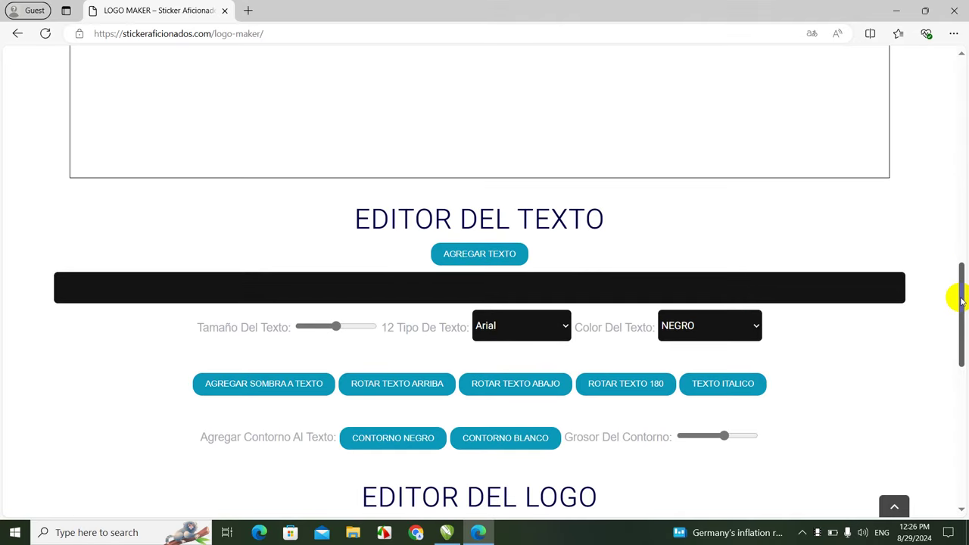
left_click_drag(962, 302, 964, 393)
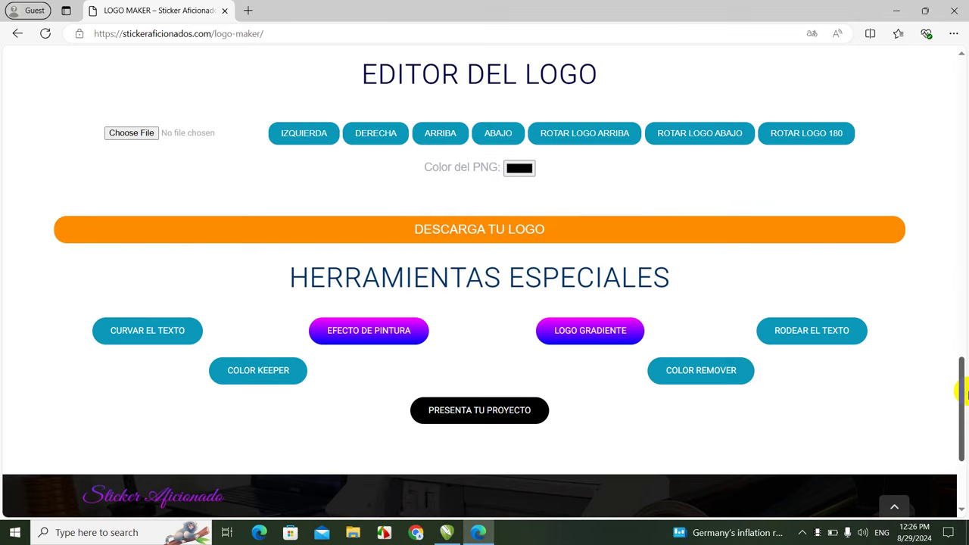
left_click_drag(962, 388, 962, 336)
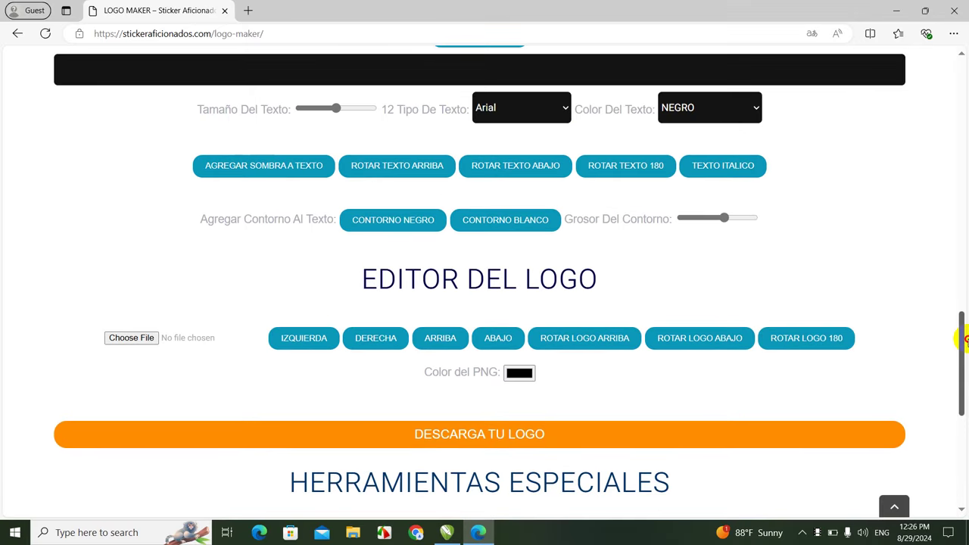
Load Mexican Eagle.png from the Desktop's New folder as the logo image.
left_click(142, 340)
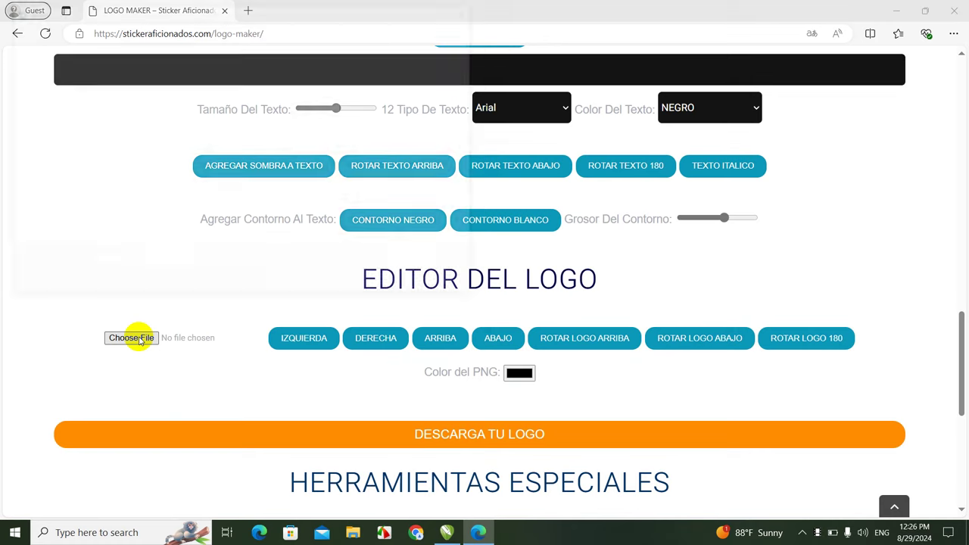
left_click(57, 111)
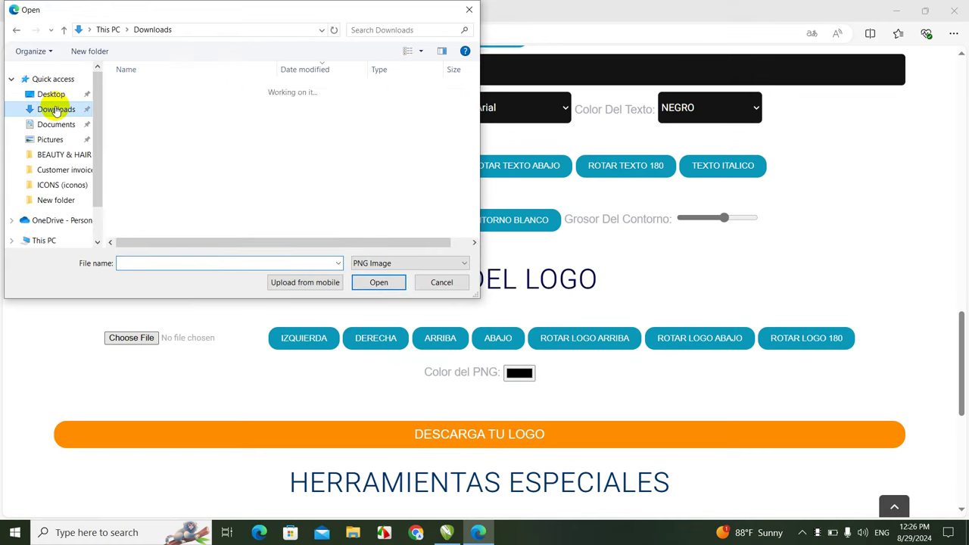
left_click(50, 94)
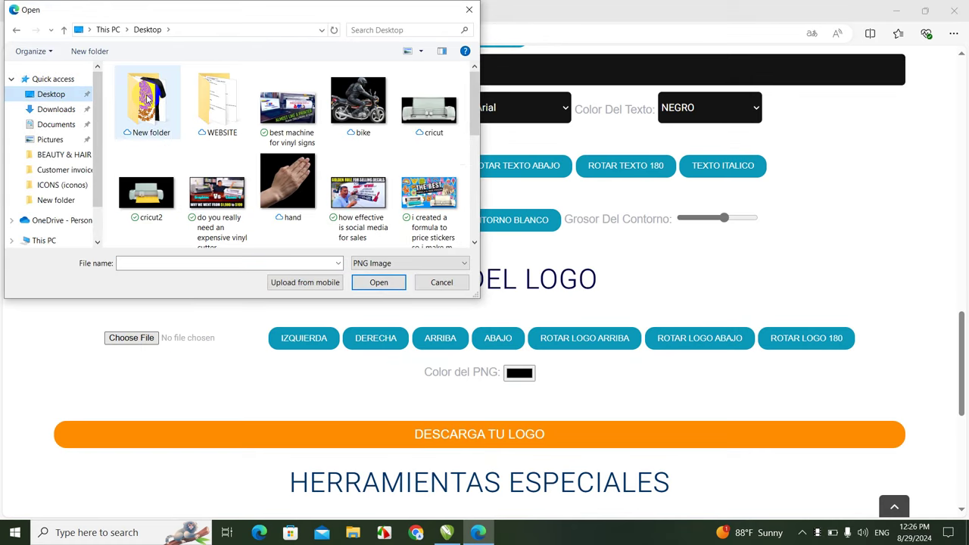
double_click(145, 106)
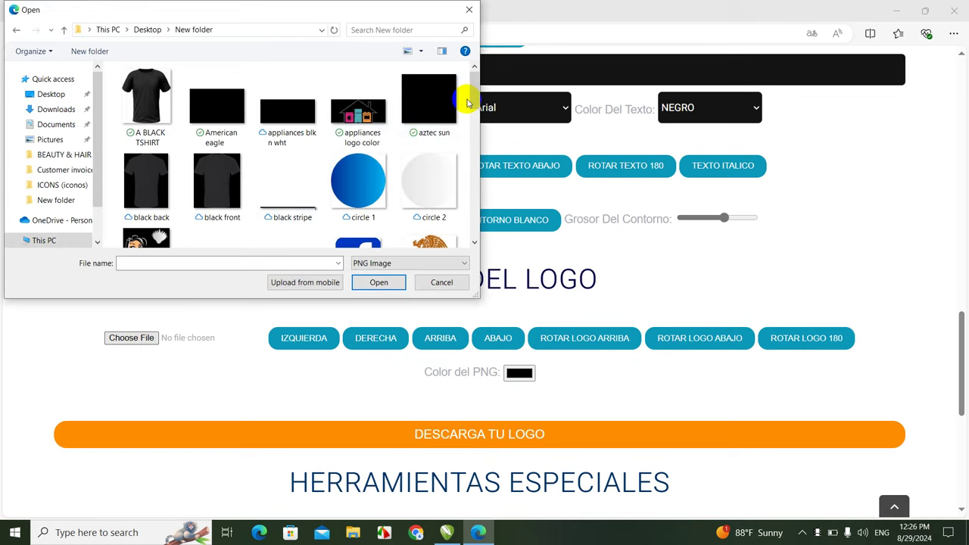
left_click_drag(473, 97, 467, 186)
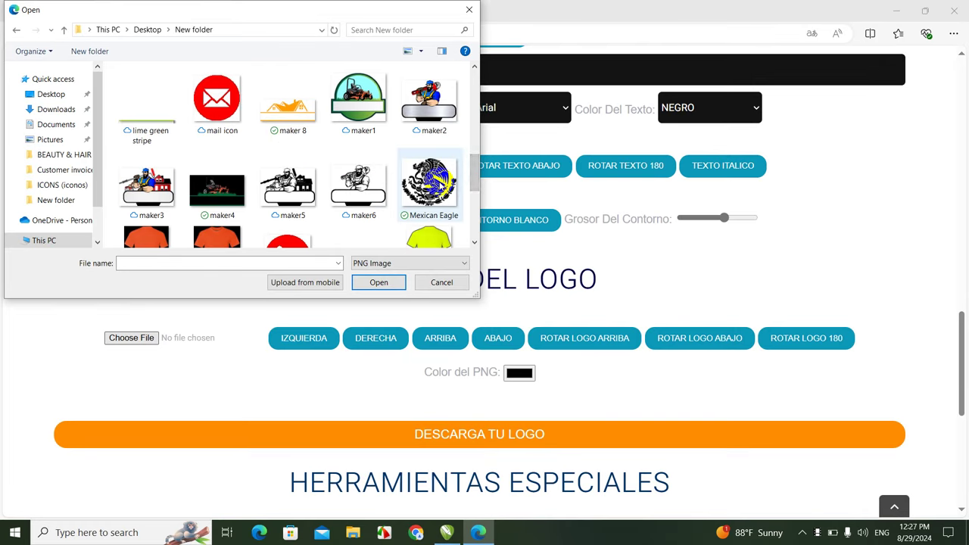
double_click(430, 183)
Enlarge the eagle to size 1285 and reposition it within the canvas.
left_click(508, 411)
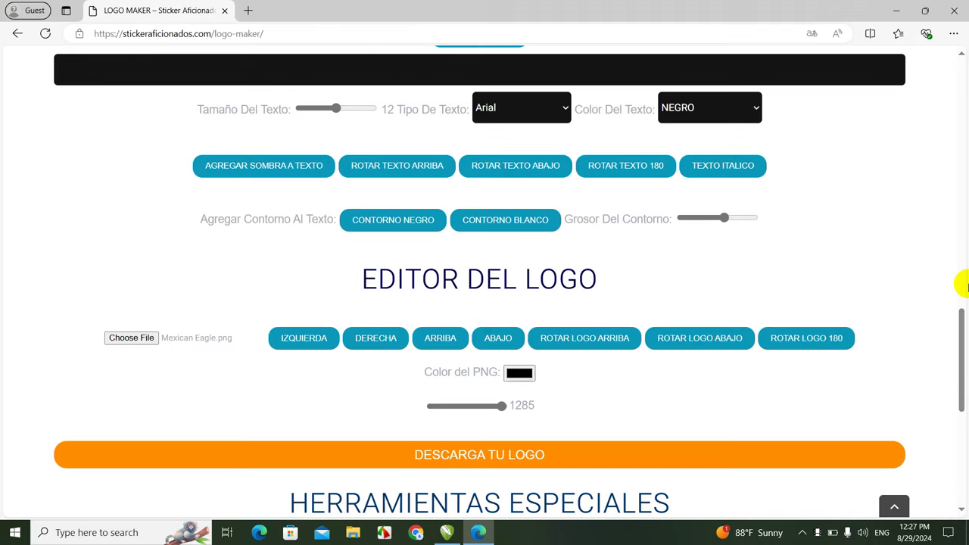
left_click(963, 212)
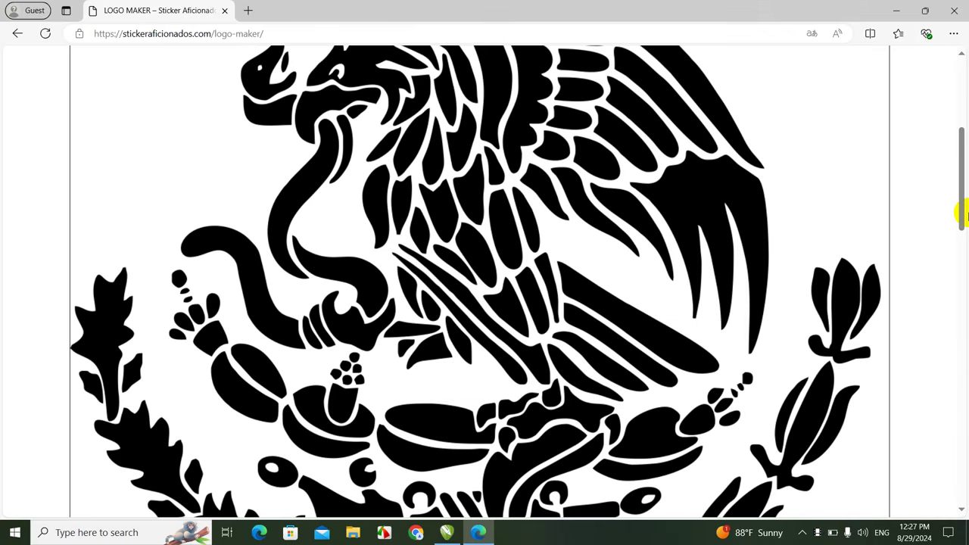
left_click_drag(963, 212, 961, 250)
scroll(553, 306, "up", 1)
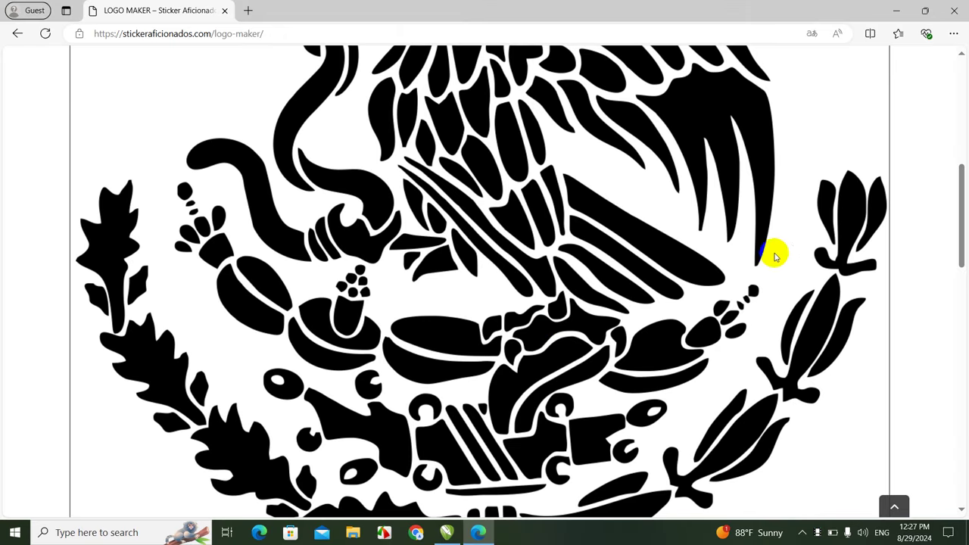
left_click_drag(962, 201, 958, 244)
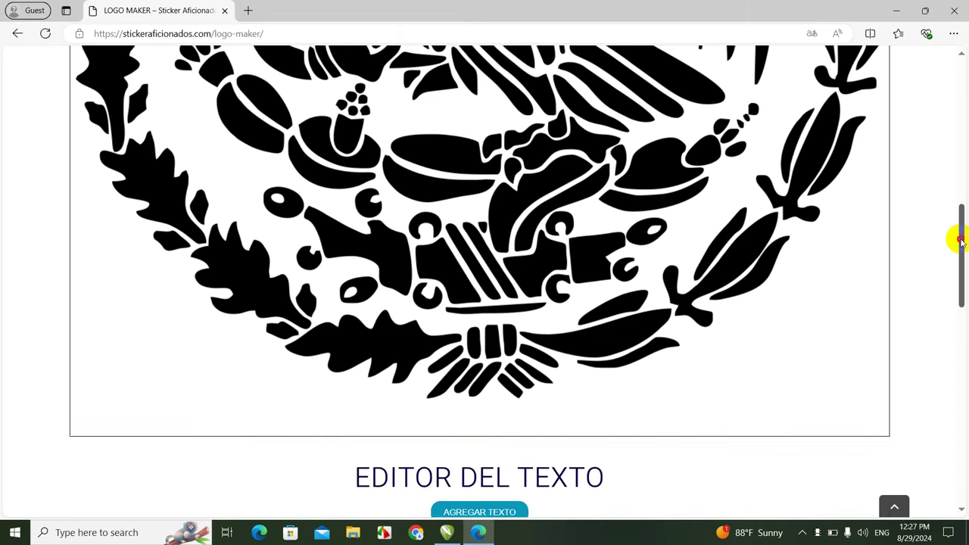
left_click_drag(569, 237, 570, 265)
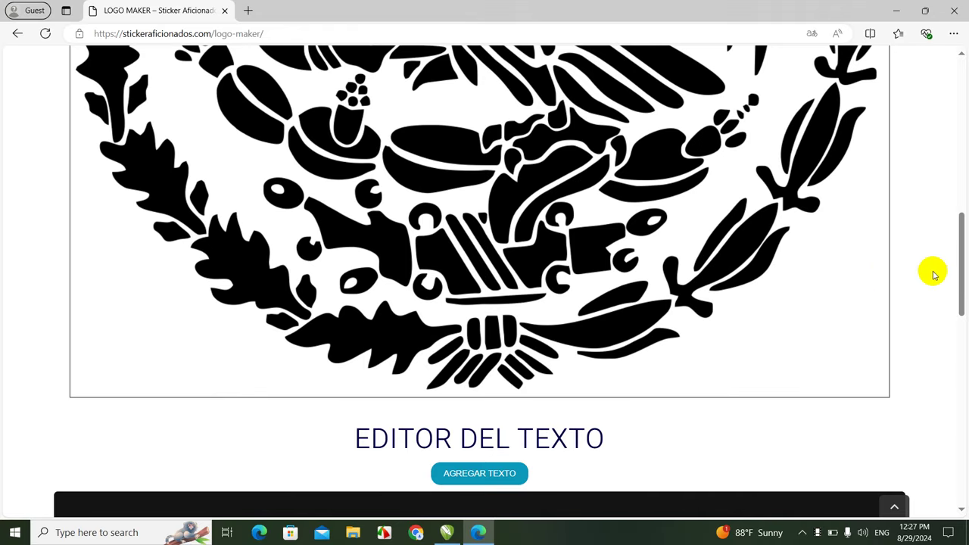
left_click_drag(961, 273, 962, 208)
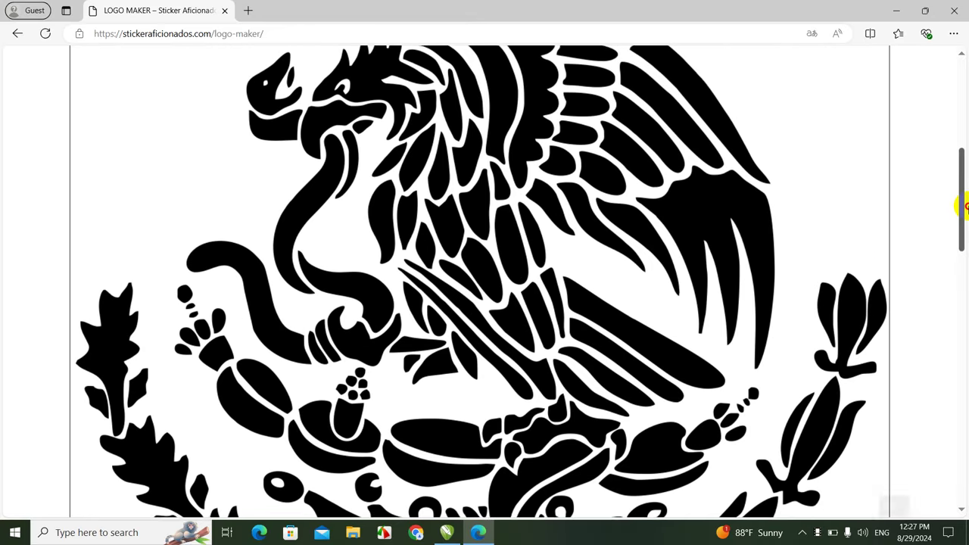
left_click_drag(761, 249, 755, 241)
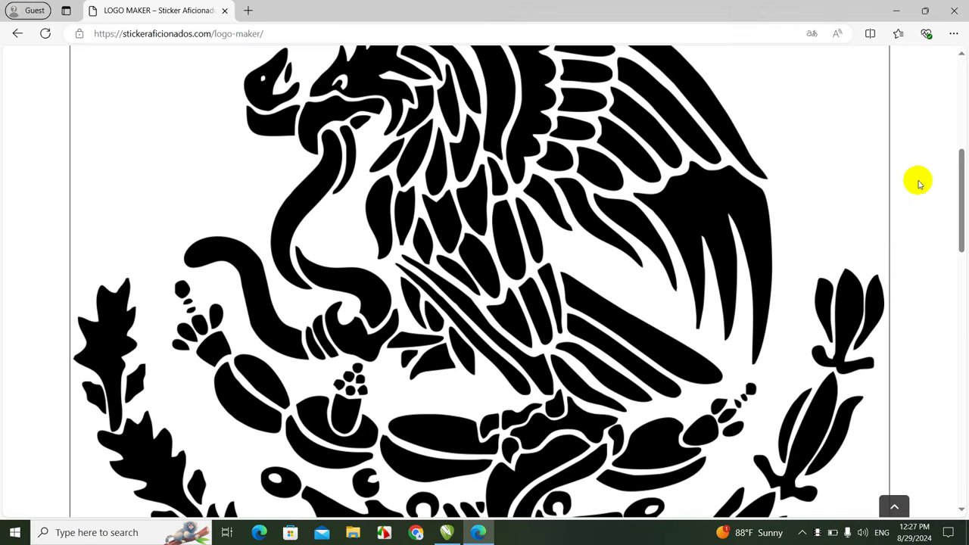
mouse_move(962, 163)
left_mouse_down()
mouse_move(964, 112)
mouse_move(963, 318)
left_mouse_up()
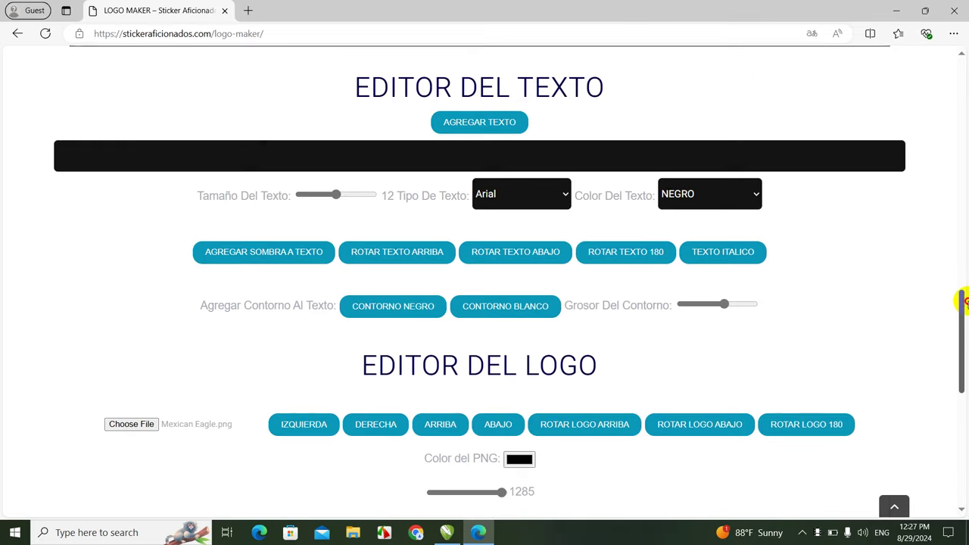
left_click_drag(963, 318, 963, 360)
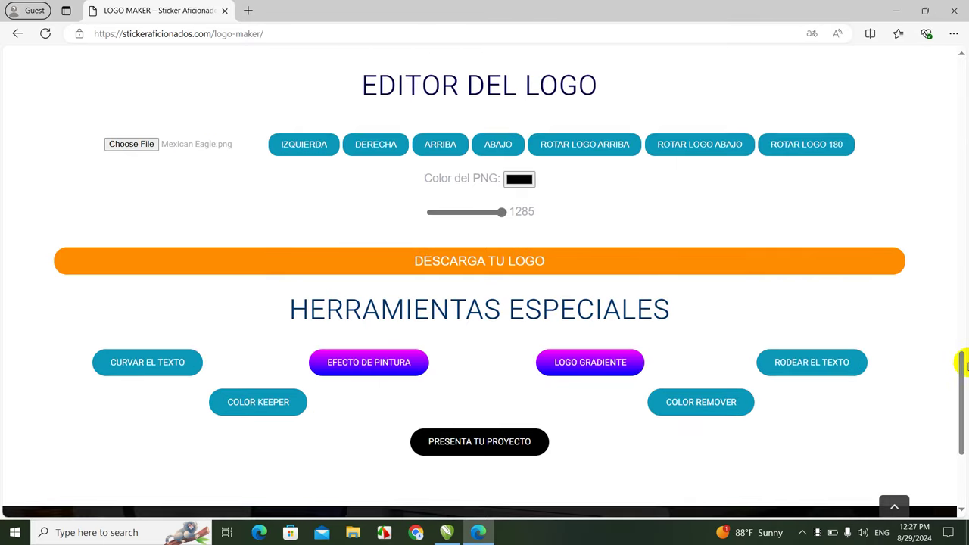
Open the curved text tool in a new tab and enter 'ESTADOS UNIDOS MEXICANOS'.
right_click(168, 367)
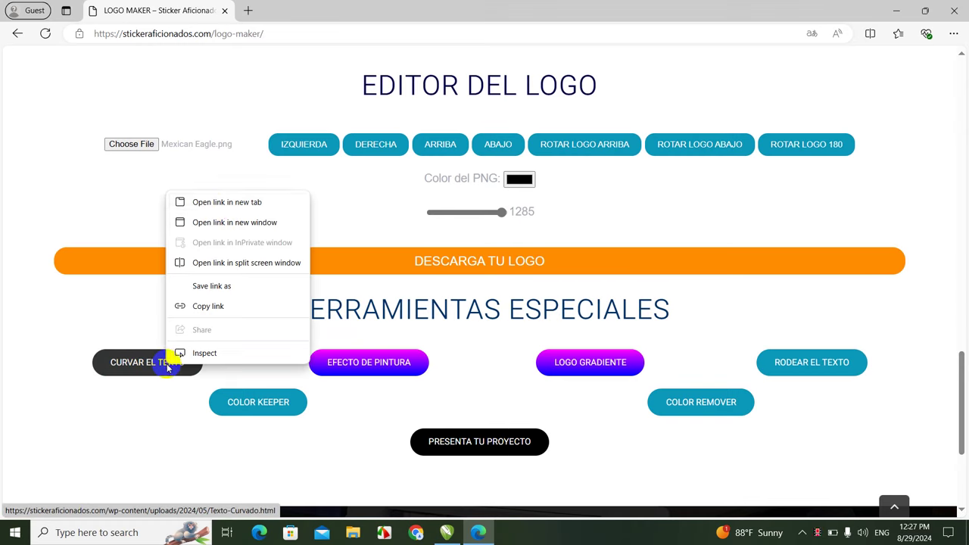
left_click(216, 209)
left_click(287, 10)
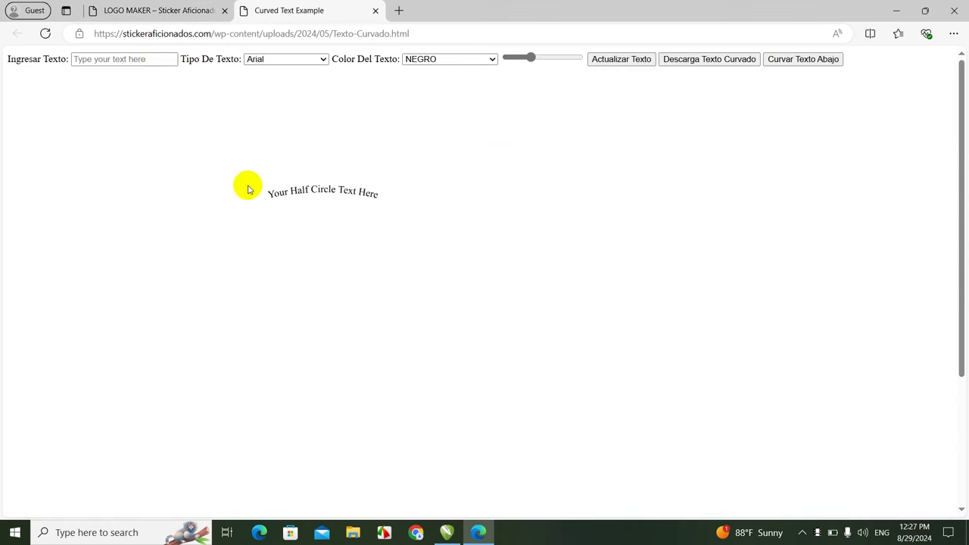
left_click(151, 58)
type("ESTADOS UNIDOS MEXI")
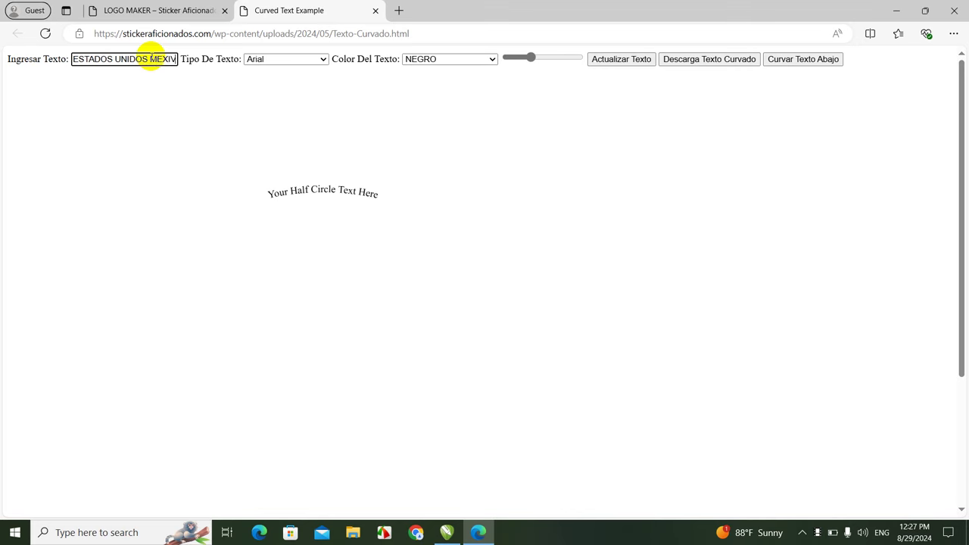
type("CANOS")
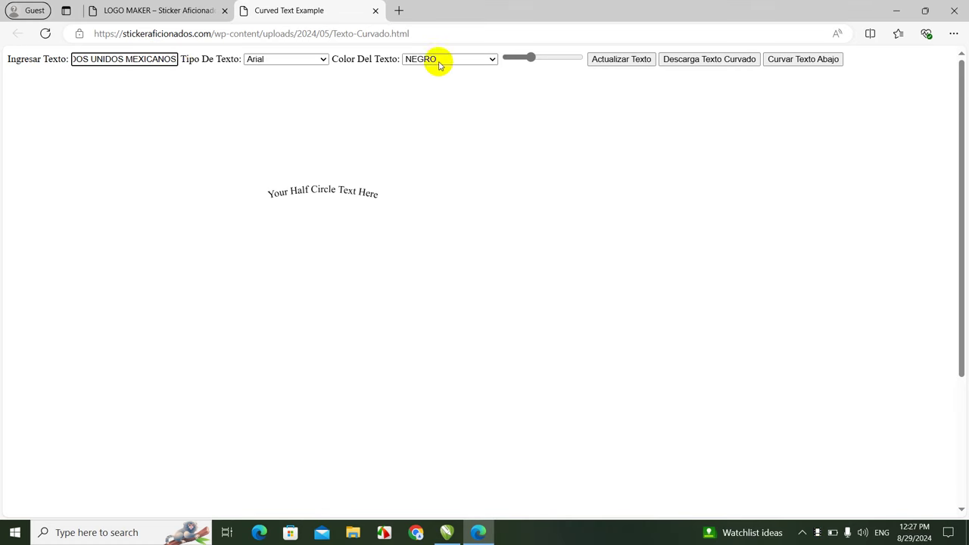
left_click(636, 65)
Maximize the text size and flip it into a larger upward arch.
left_click_drag(530, 57, 579, 58)
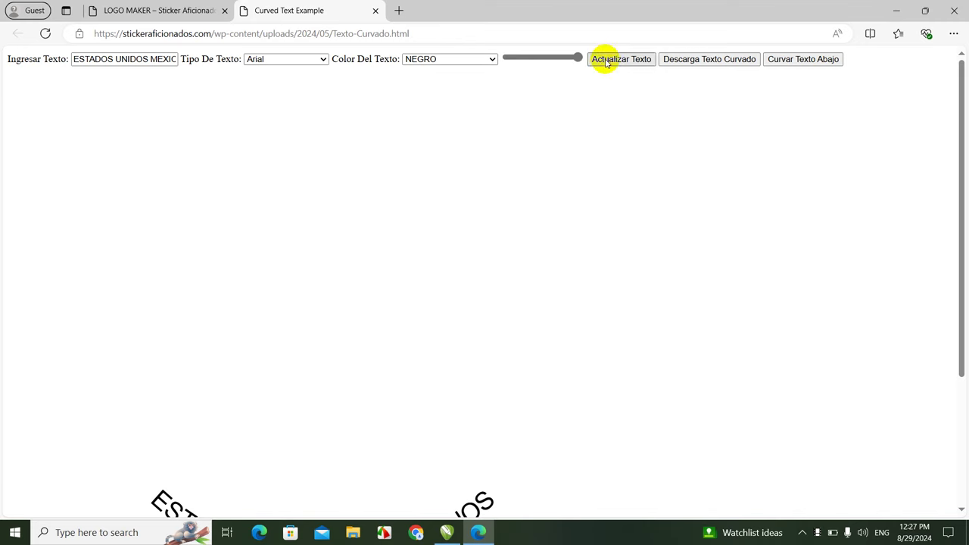
left_click(606, 63)
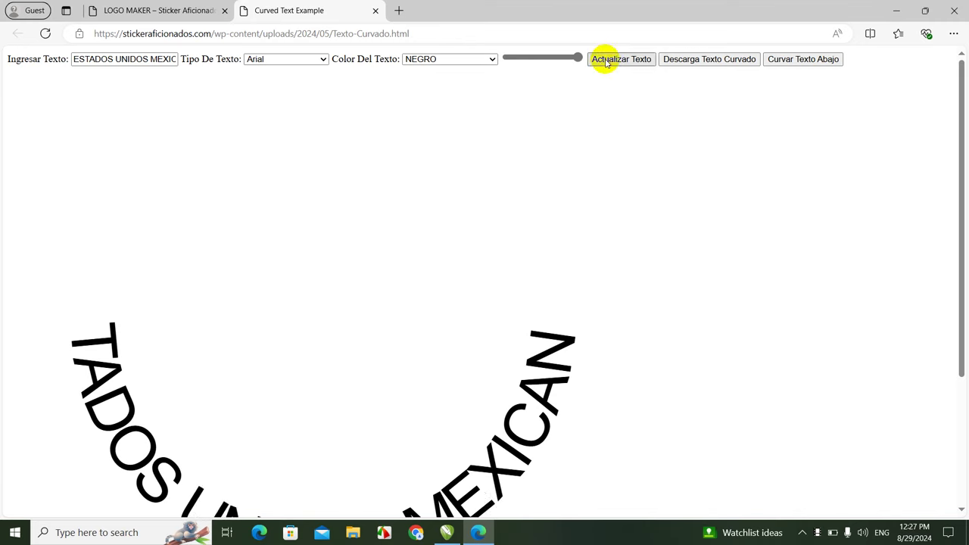
left_click(791, 64)
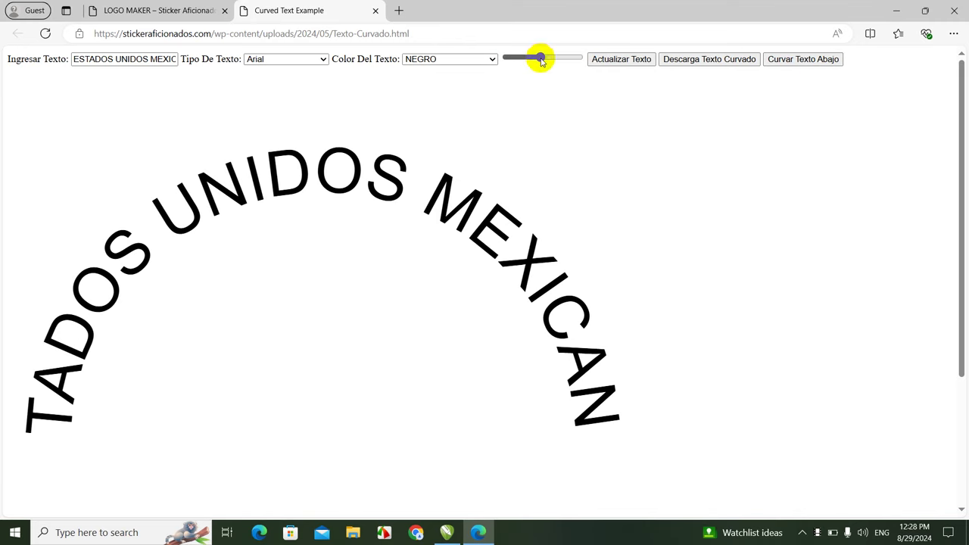
left_click(620, 60)
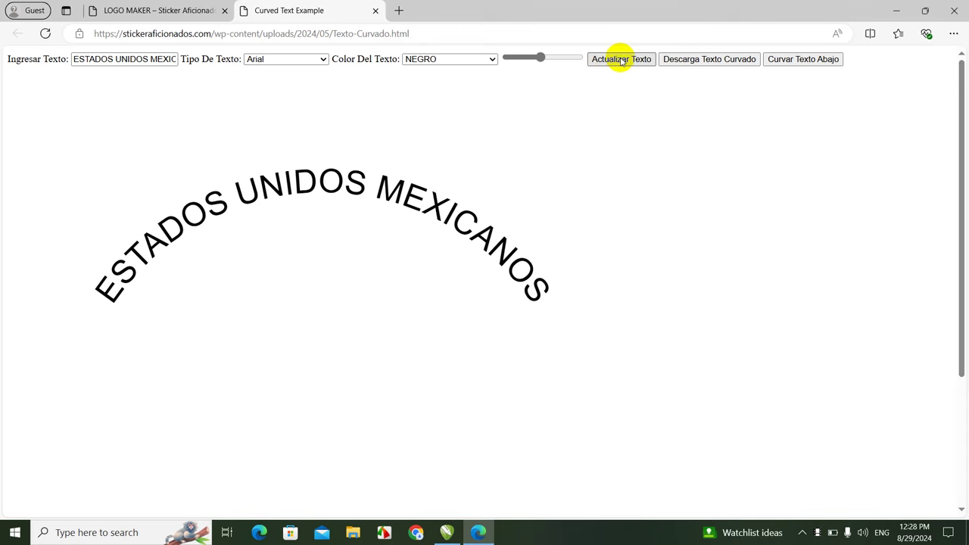
left_click_drag(540, 57, 550, 58)
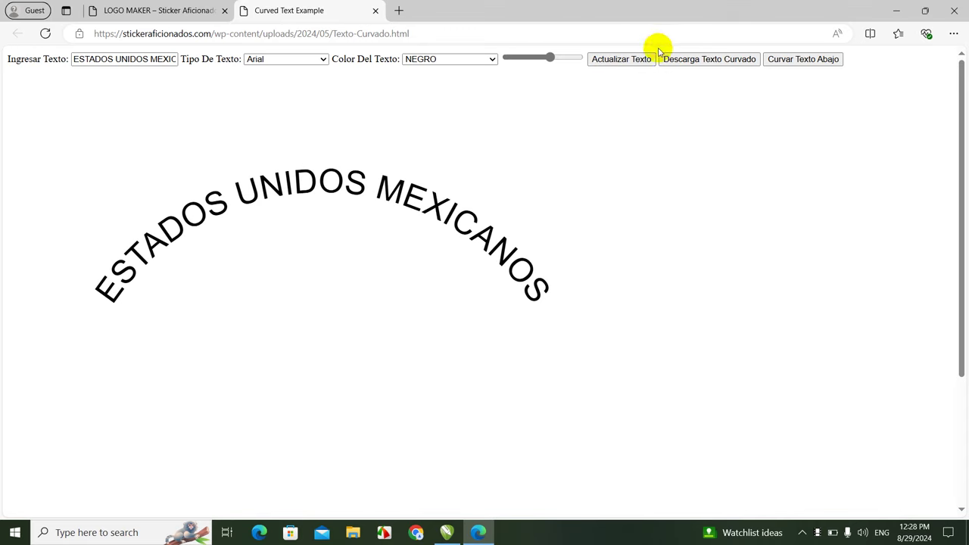
left_click(634, 59)
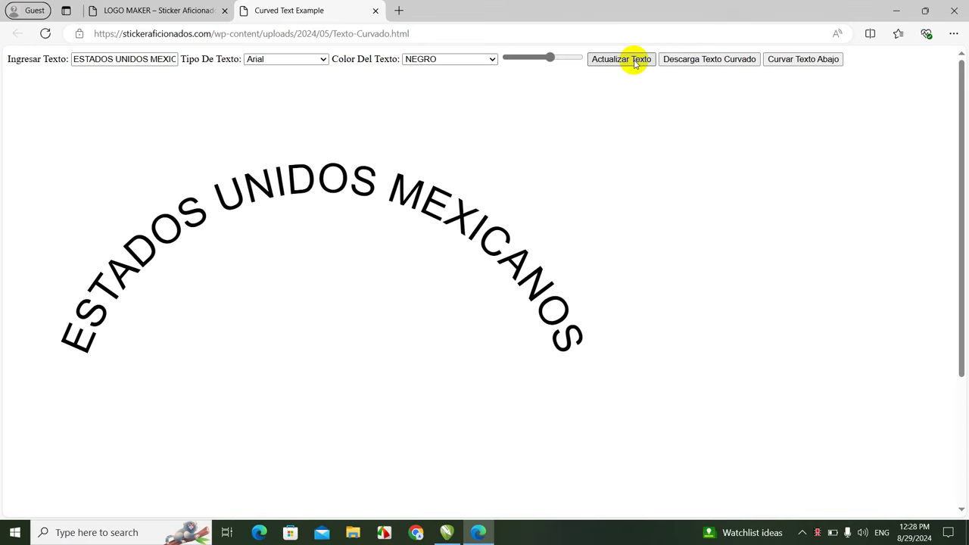
Switch the font to Georgia, download the result as Texto Curvado.png, and close the tool.
left_click(282, 59)
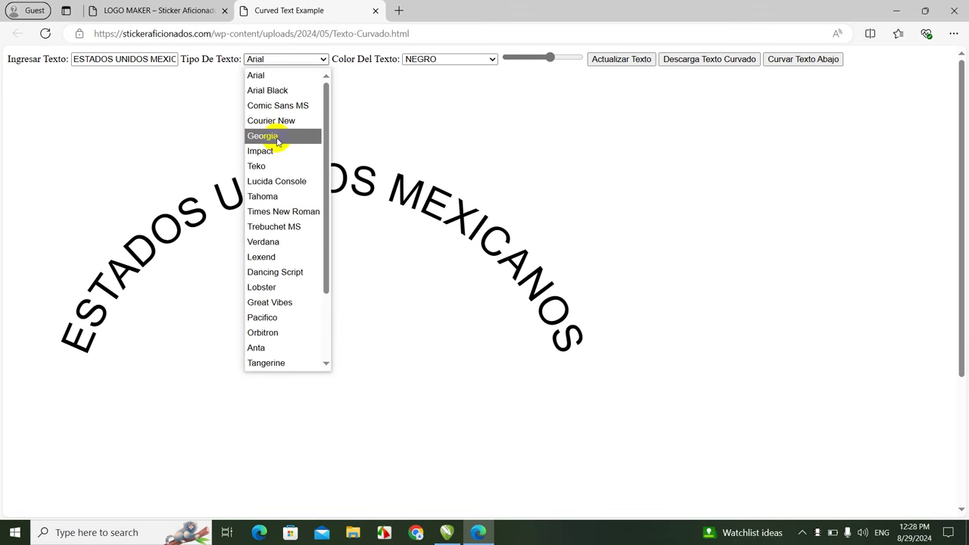
left_click(278, 142)
left_click(614, 62)
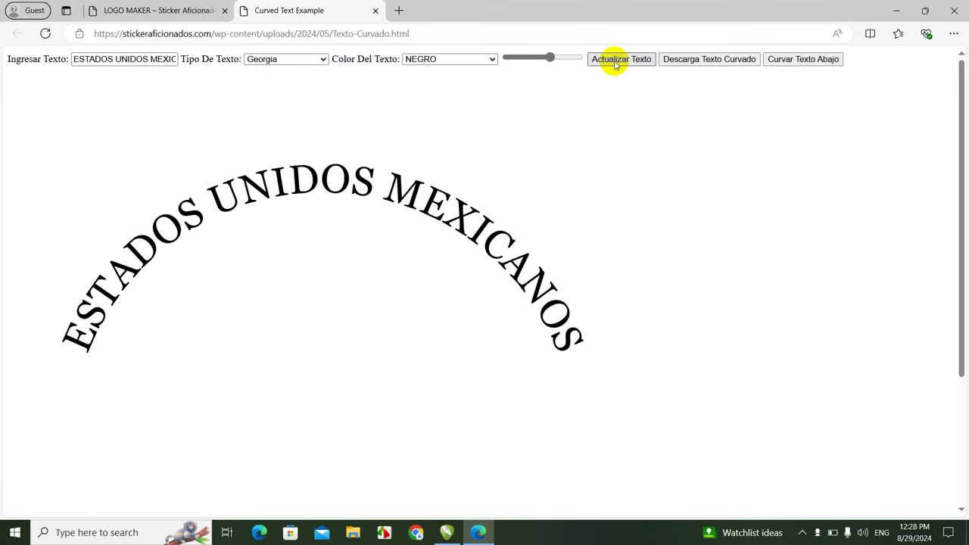
left_click(705, 64)
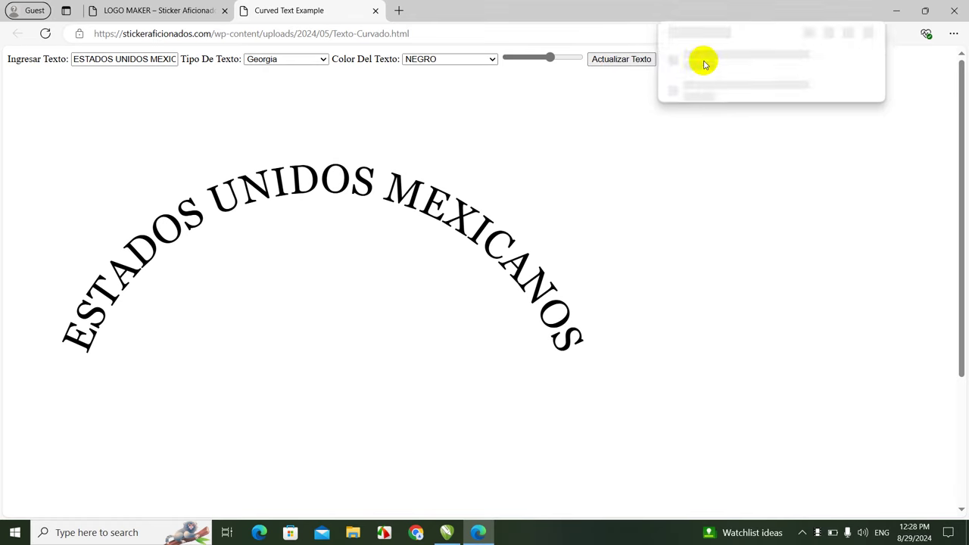
left_click(376, 11)
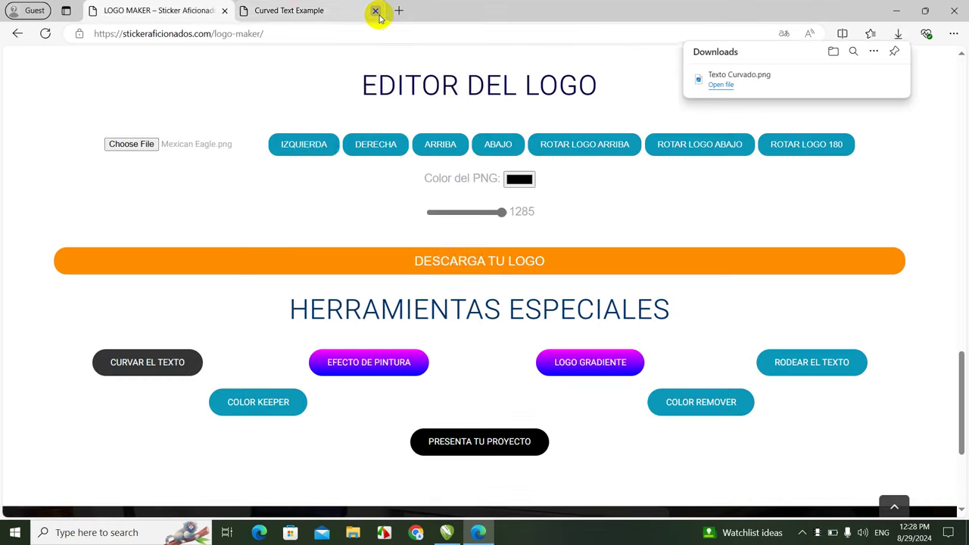
Load Texto Curvado.png from Downloads and enlarge it to size 1300.
left_click(136, 144)
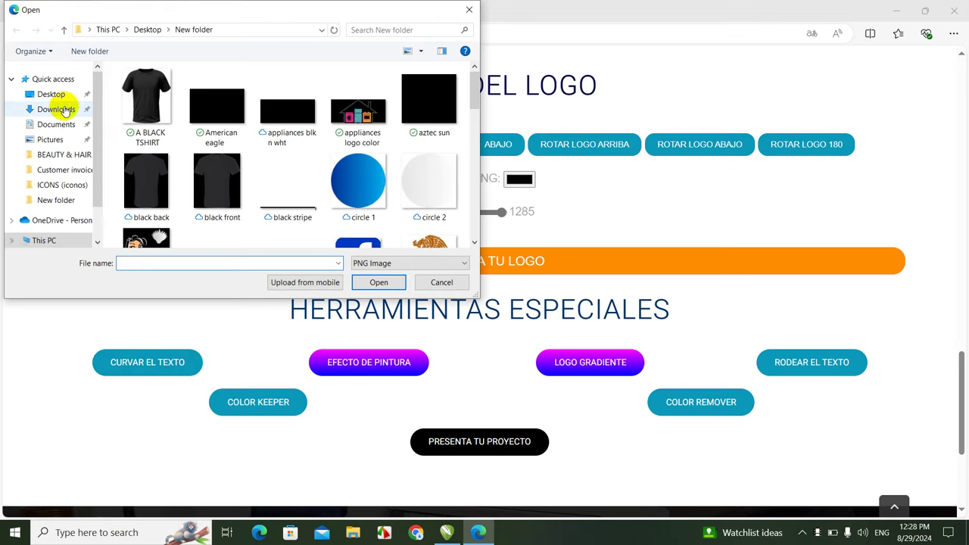
left_click(58, 109)
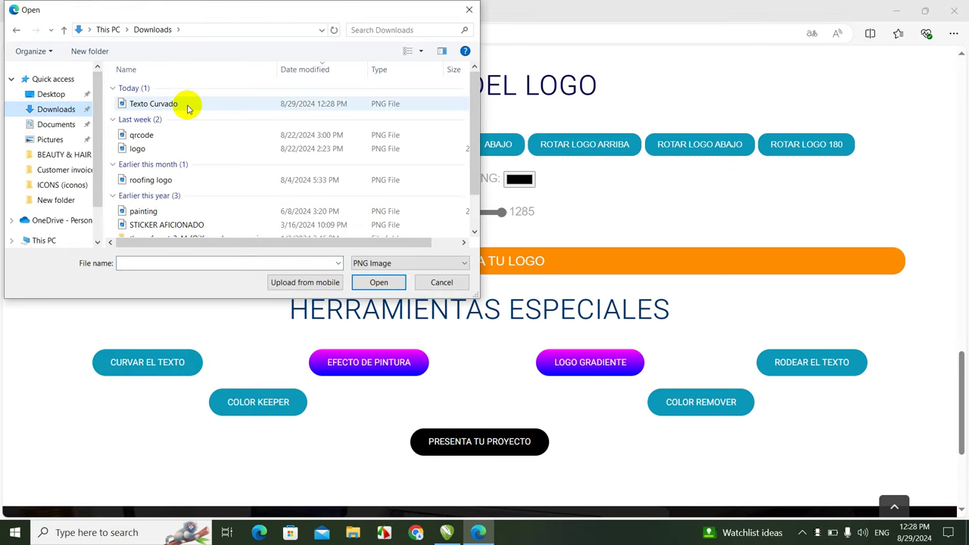
double_click(188, 108)
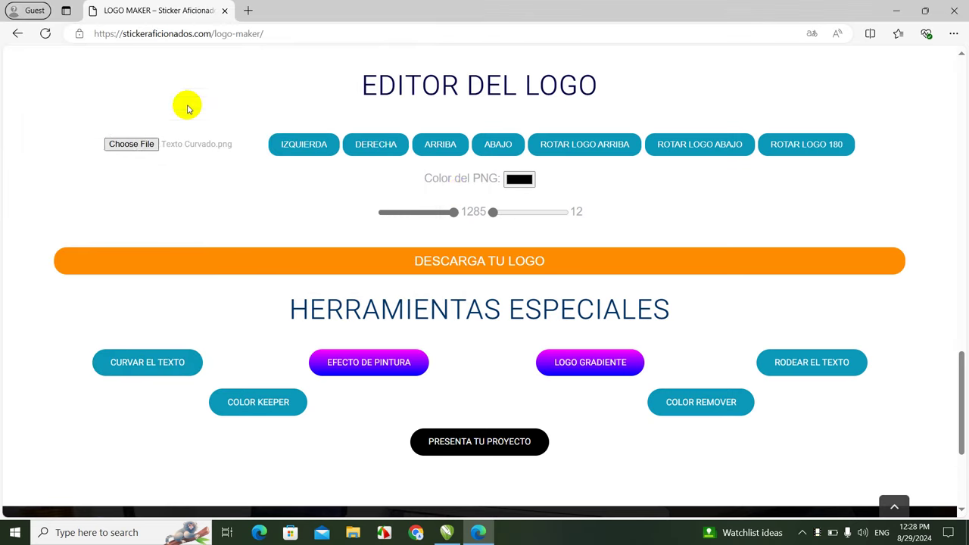
left_click(568, 215)
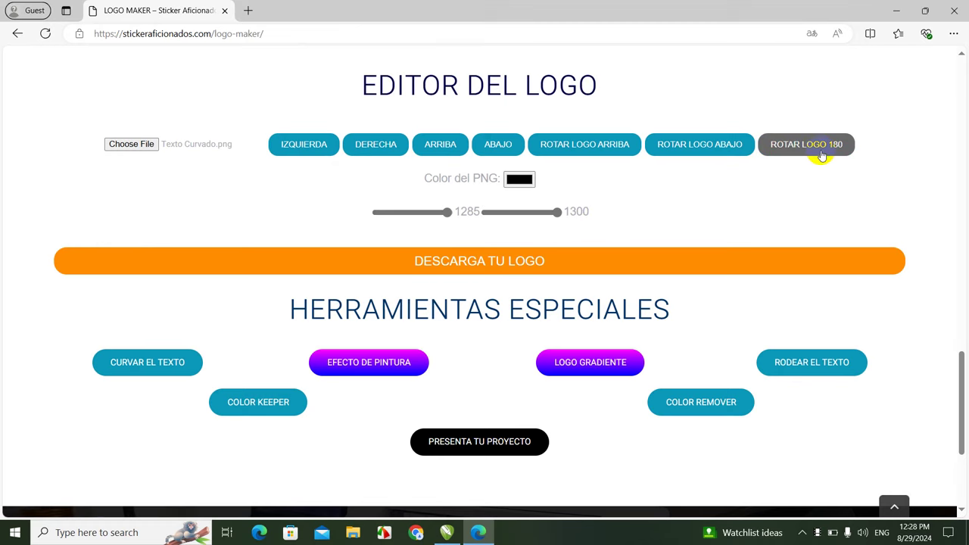
Shrink the eagle emblem to size 1218 and bring it back into view.
left_click(962, 119)
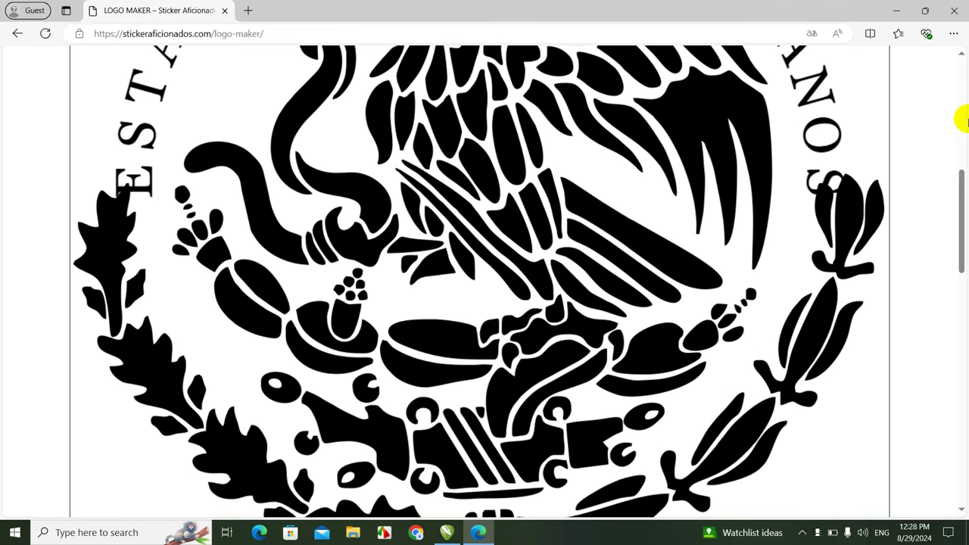
left_click_drag(963, 119, 963, 105)
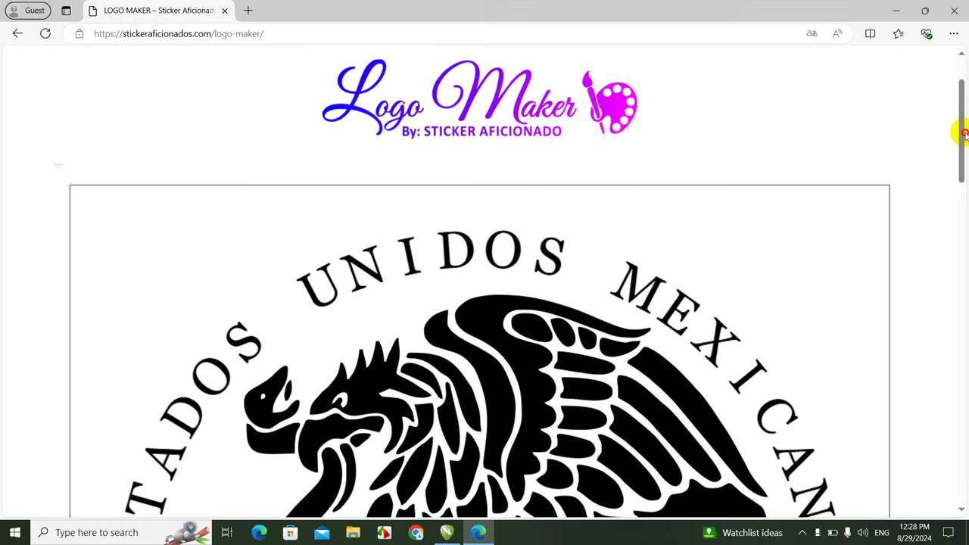
left_click_drag(960, 168, 963, 214)
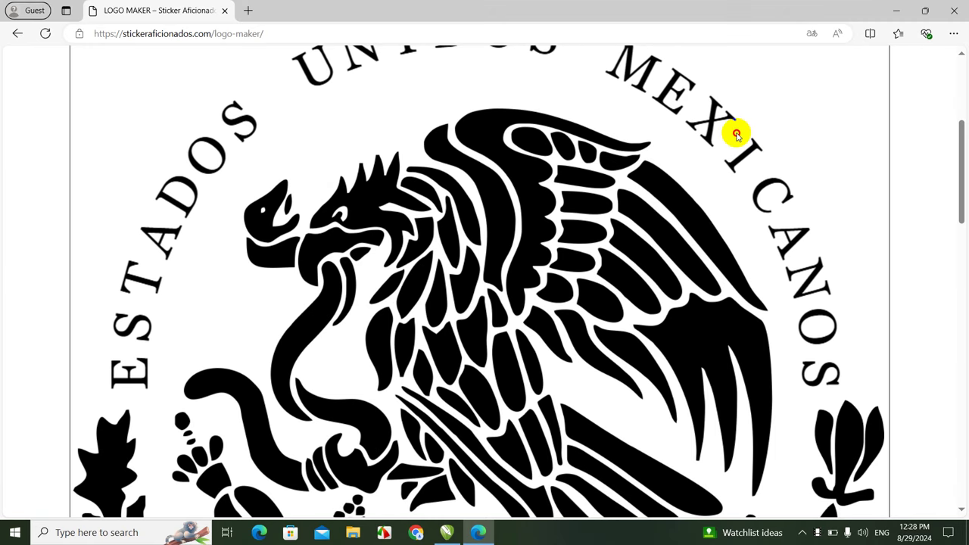
left_click(738, 135)
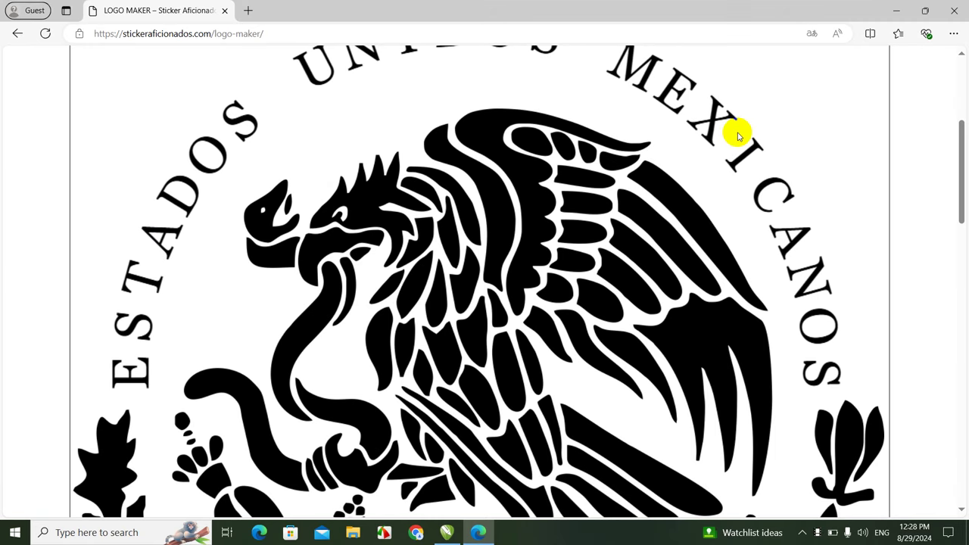
left_click_drag(963, 152, 964, 341)
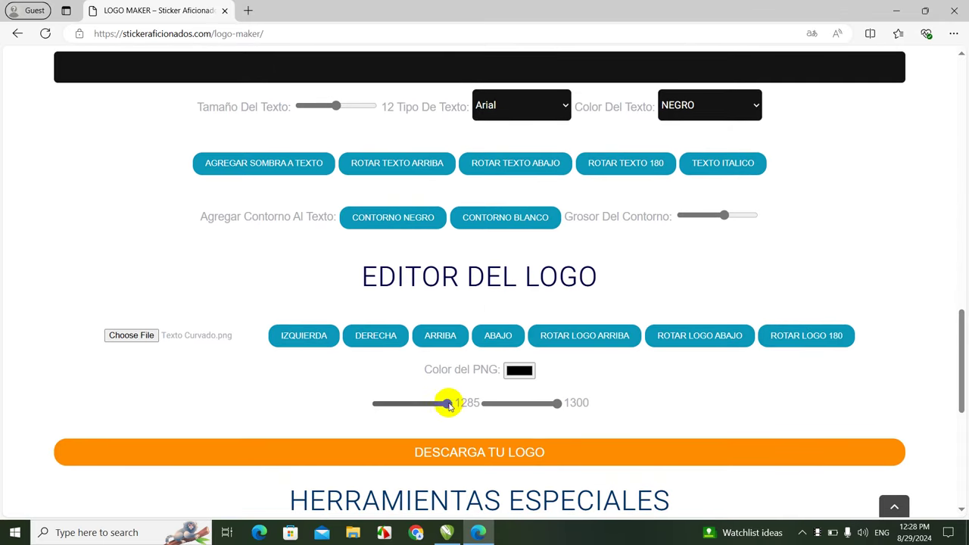
left_click_drag(448, 405, 381, 403)
left_click(963, 180)
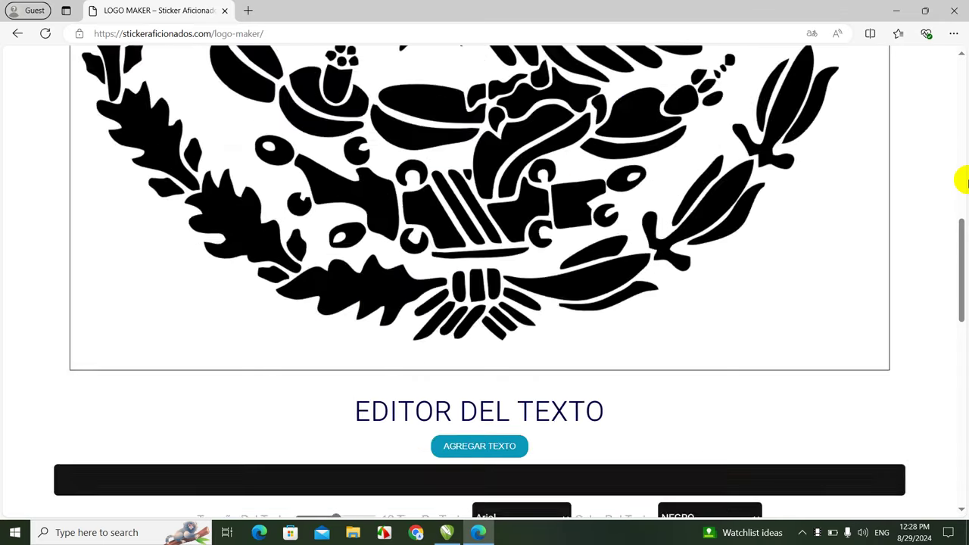
left_click(964, 180)
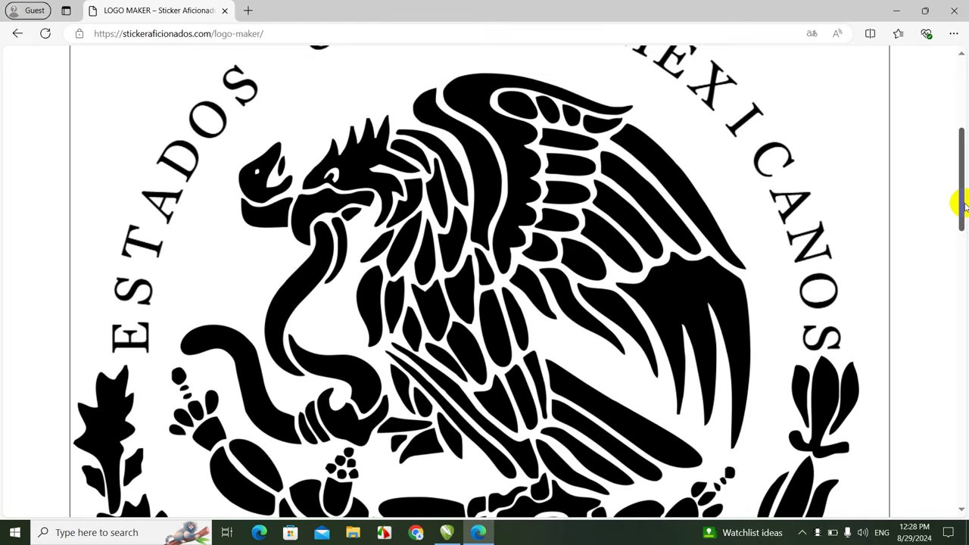
left_click_drag(963, 202, 963, 260)
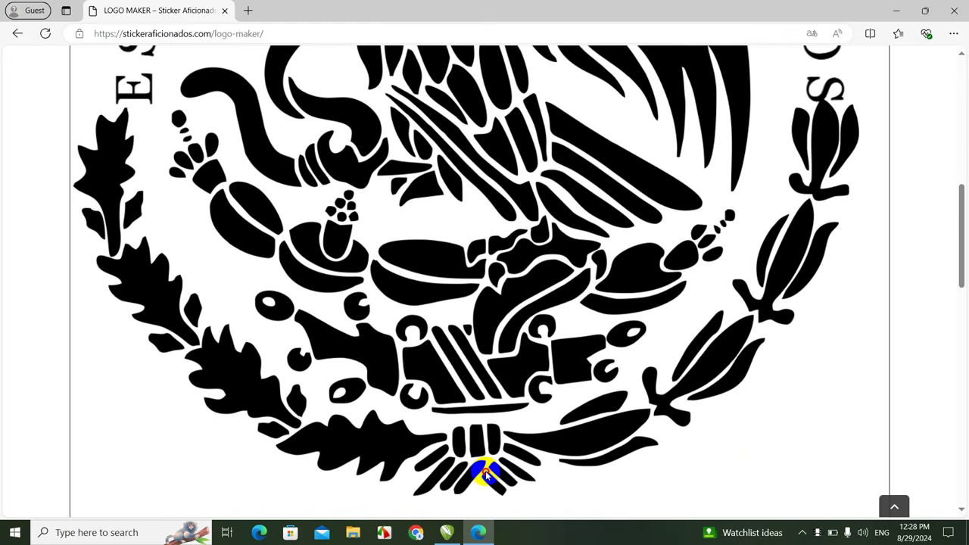
Position the curved lettering and emblem so the text arches over the eagle.
left_click_drag(487, 475, 476, 426)
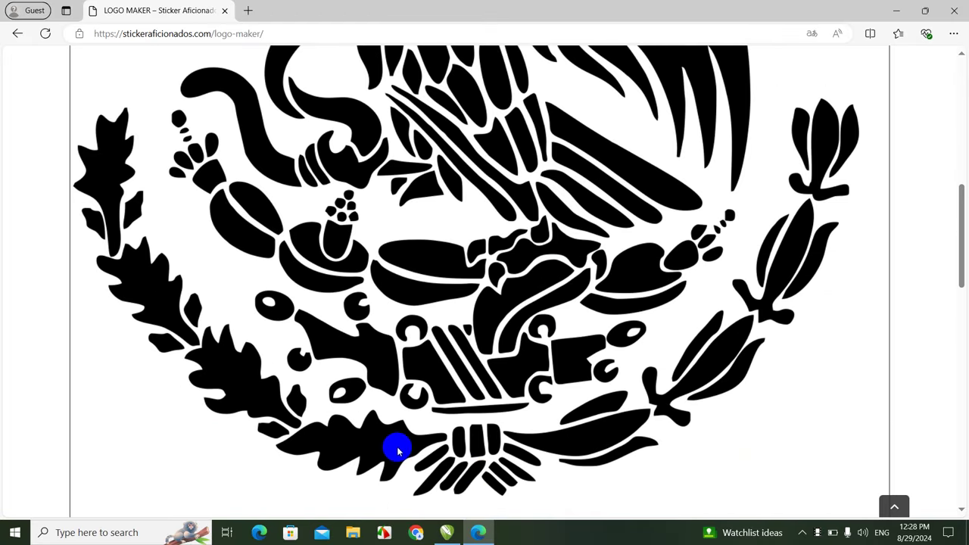
left_click_drag(398, 450, 413, 479)
scroll(966, 236, "down", 1)
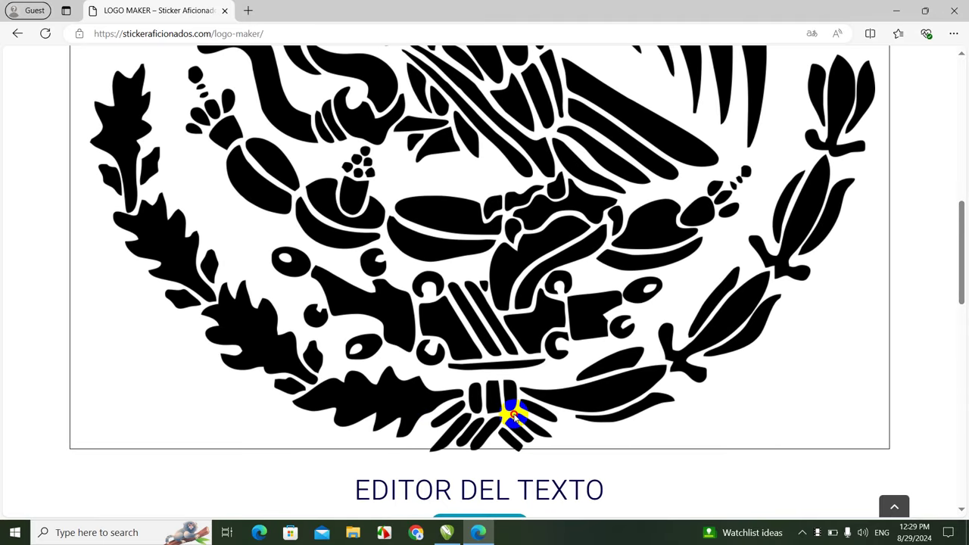
left_click_drag(513, 416, 509, 408)
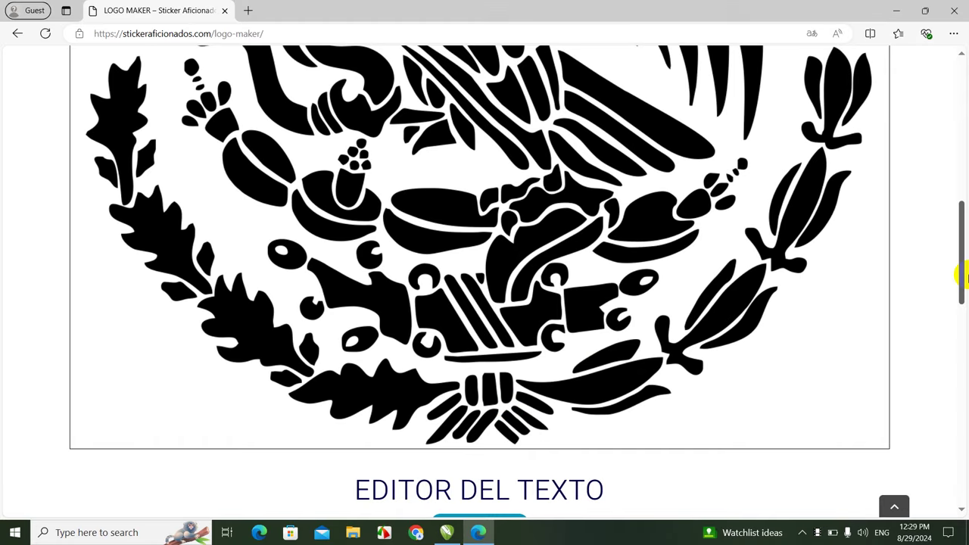
left_click_drag(965, 276, 964, 400)
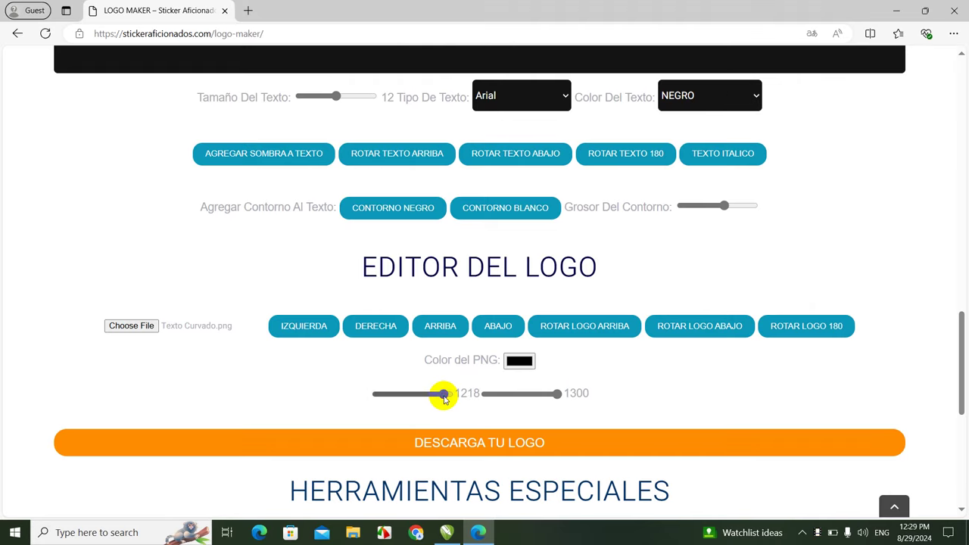
left_click(963, 178)
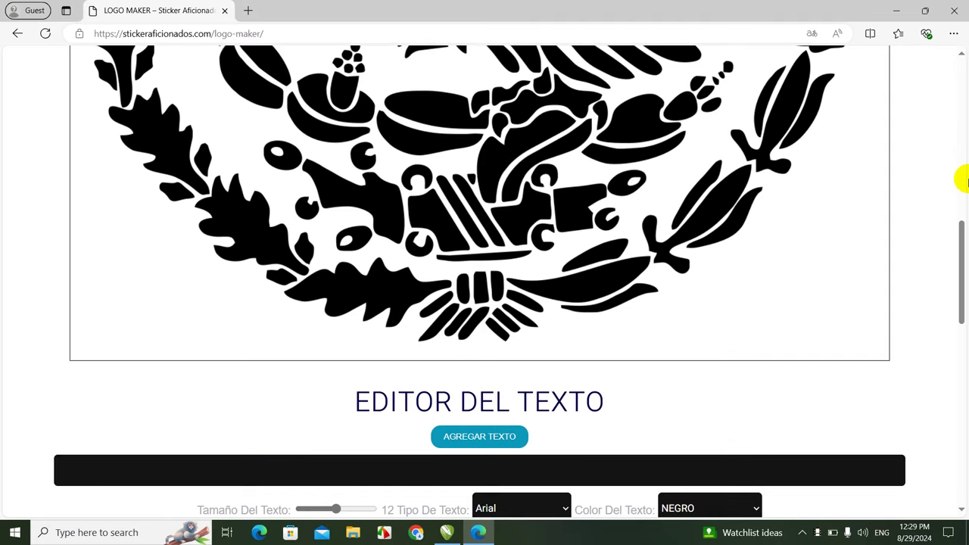
left_click(965, 182)
left_click_drag(961, 180, 961, 265)
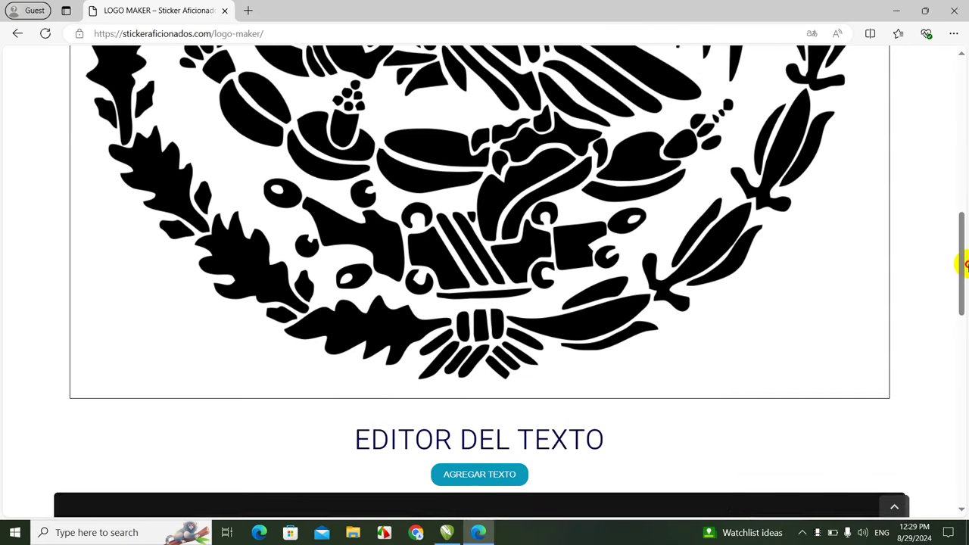
left_click_drag(479, 339, 480, 343)
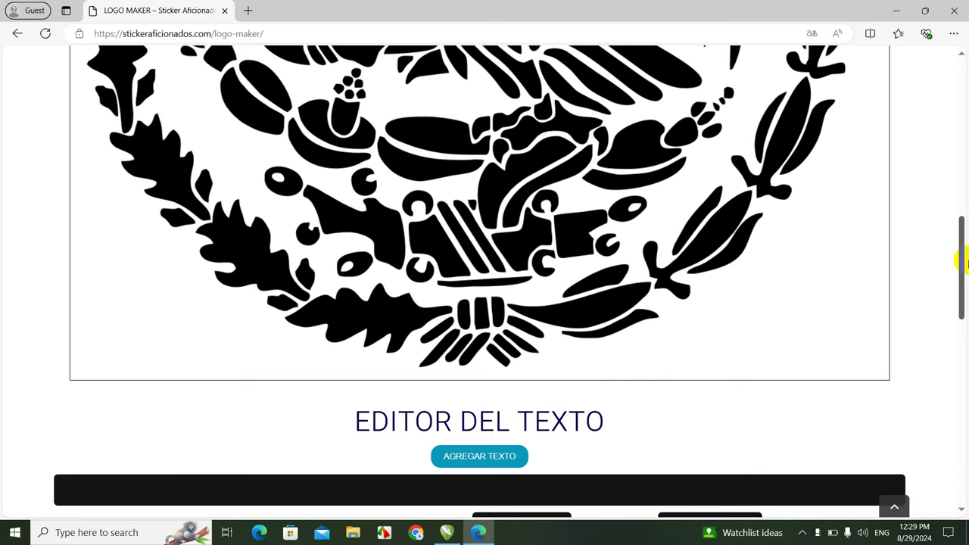
left_click_drag(960, 257, 964, 162)
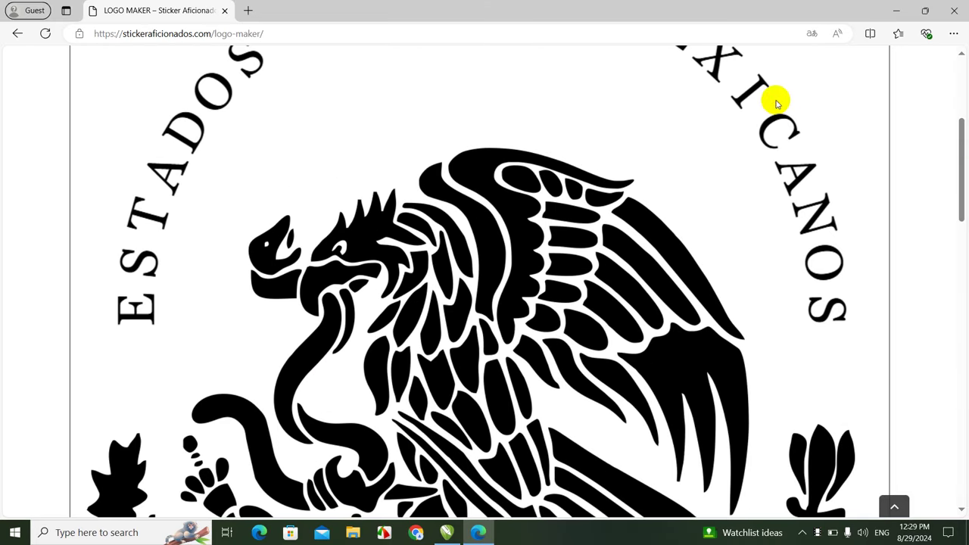
left_click_drag(777, 99, 767, 188)
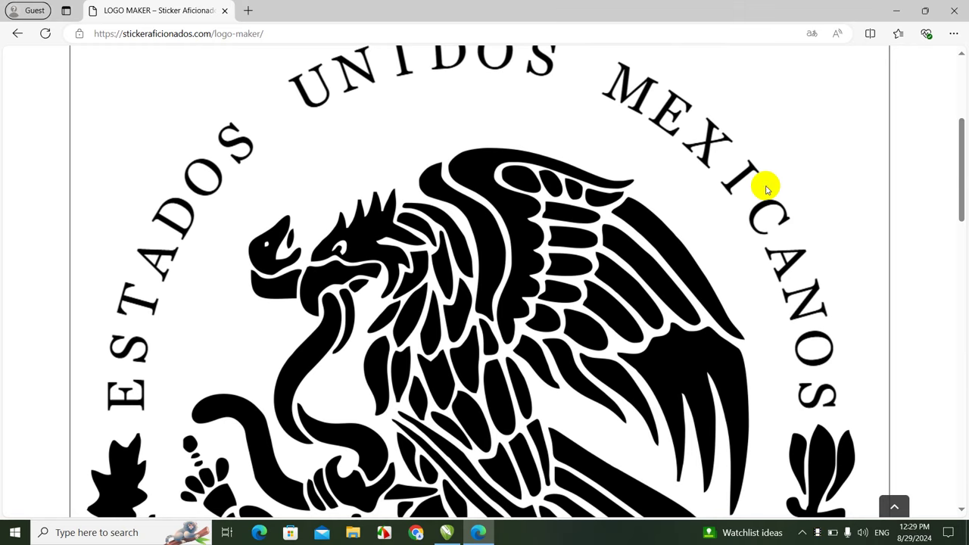
left_click_drag(963, 147, 965, 378)
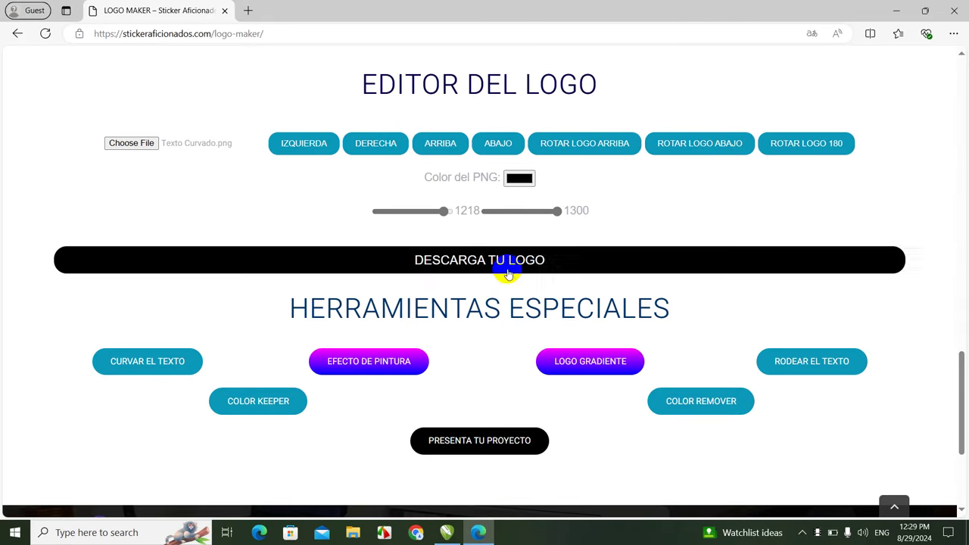
Download the combined design as LOGO MAKER.png and go to the Efecto De Pintura tool.
left_click(502, 260)
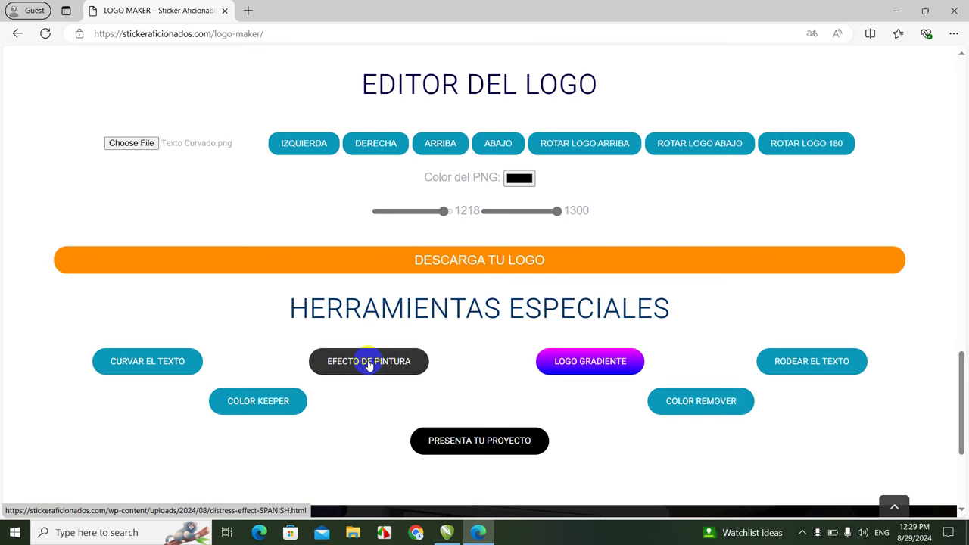
left_click(369, 365)
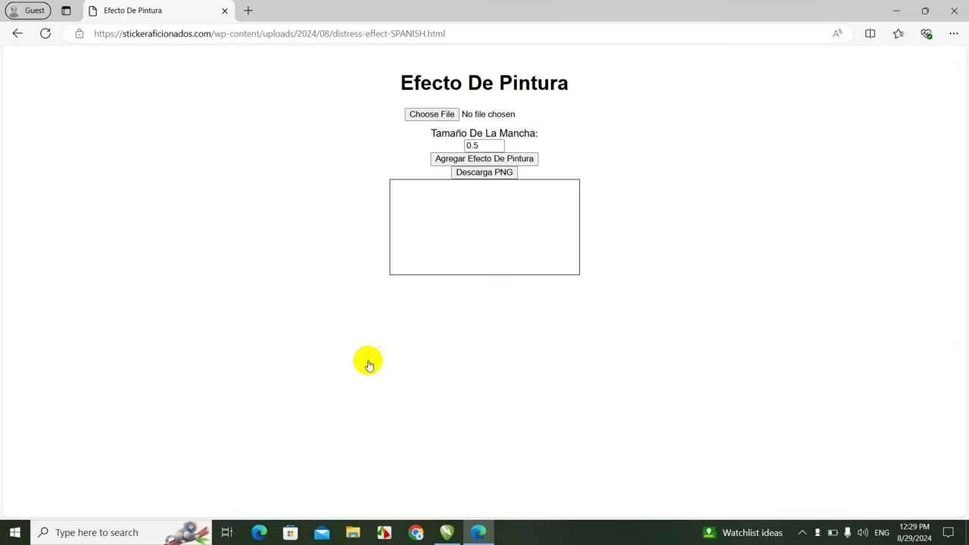
Load LOGO MAKER.png from the Downloads folder into Efecto De Pintura.
left_click(437, 117)
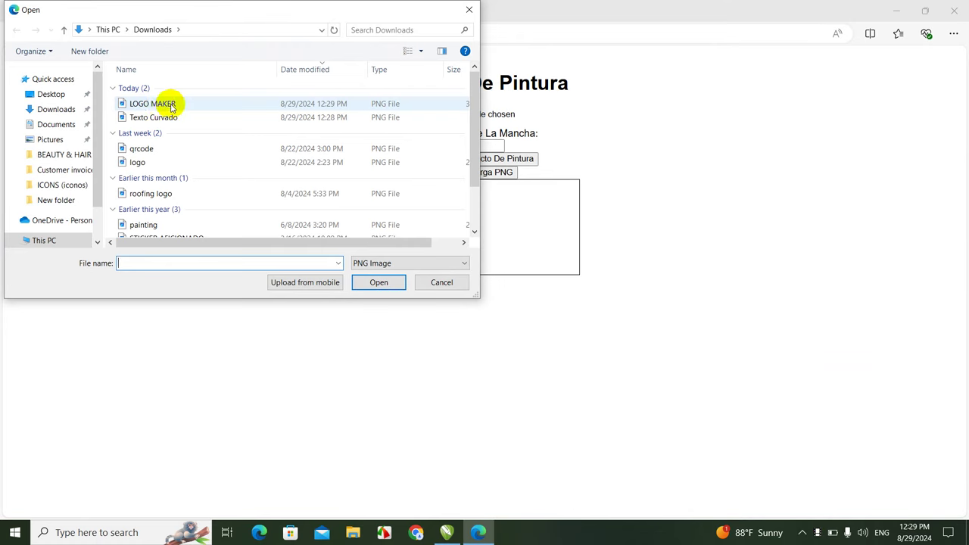
mouse_move(136, 106)
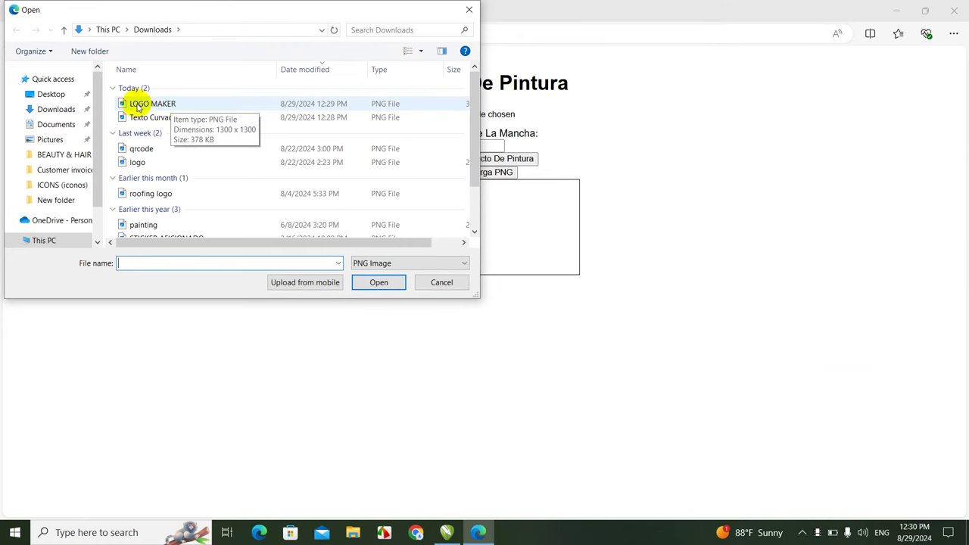
double_click(164, 106)
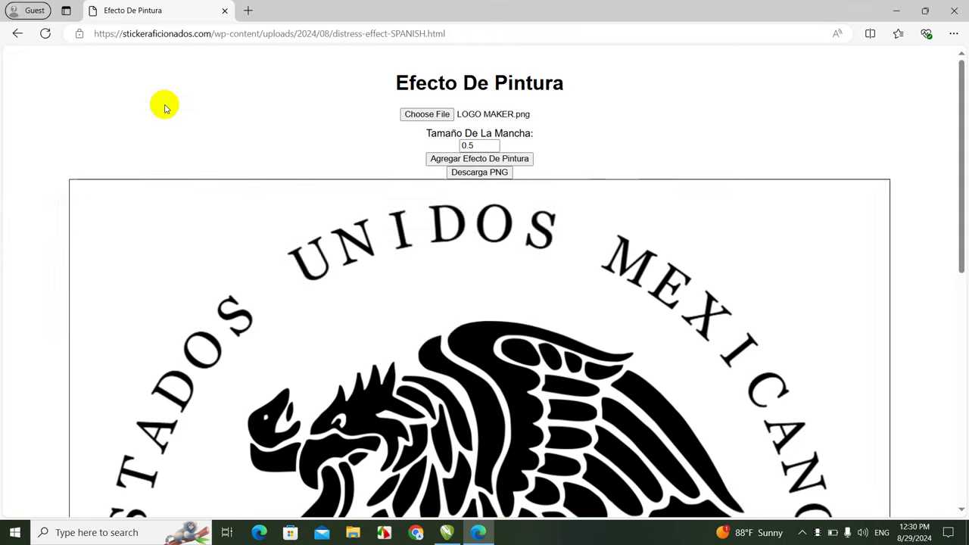
mouse_move(964, 176)
left_mouse_down()
mouse_move(963, 369)
mouse_move(963, 179)
left_mouse_up()
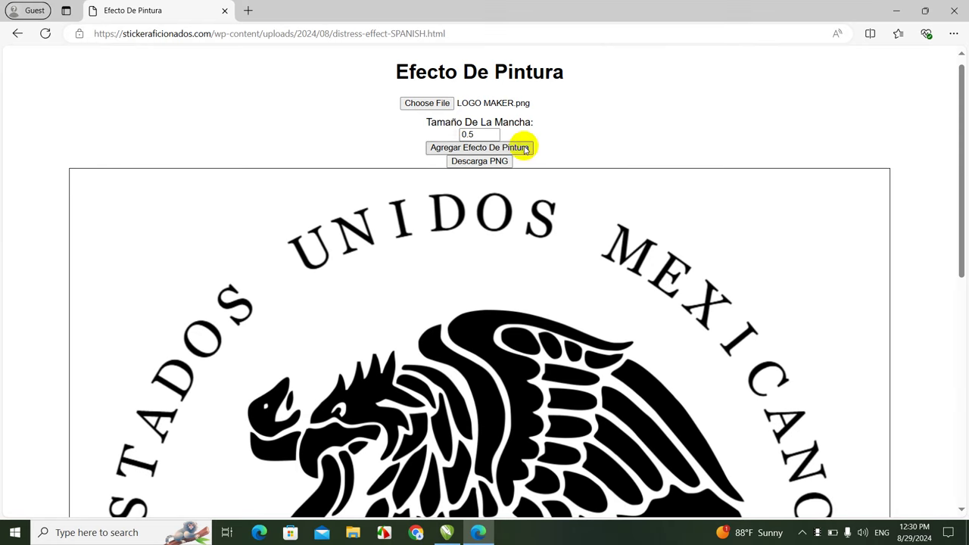
Apply the paint-distress effect, trying spot sizes 1 and 2, then reapply at 1.
left_click(468, 148)
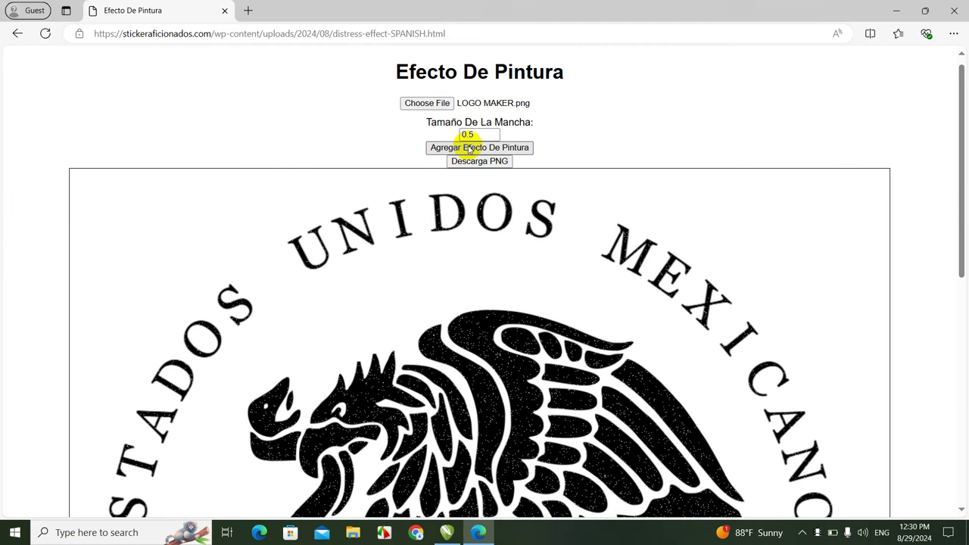
mouse_move(961, 210)
left_mouse_down()
mouse_move(962, 330)
mouse_move(959, 190)
left_mouse_up()
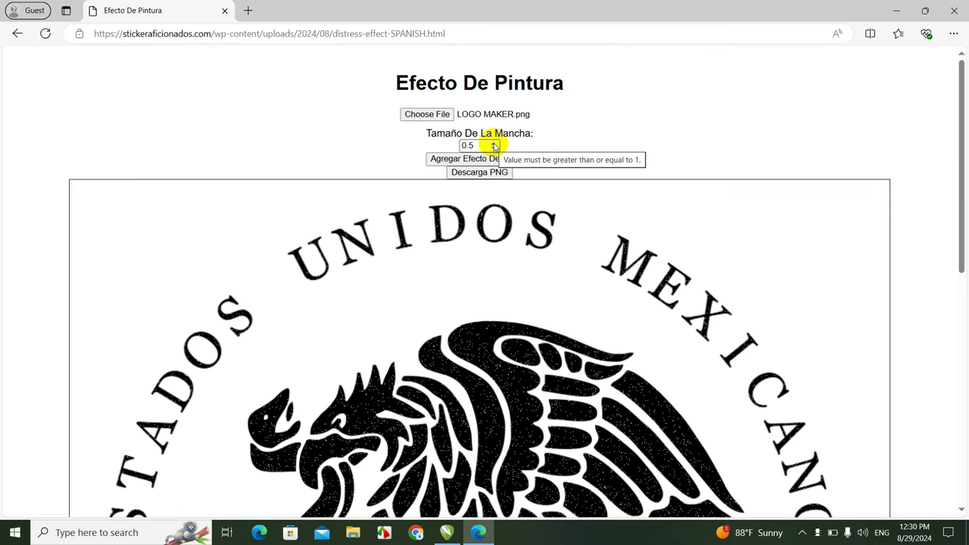
left_click(494, 144)
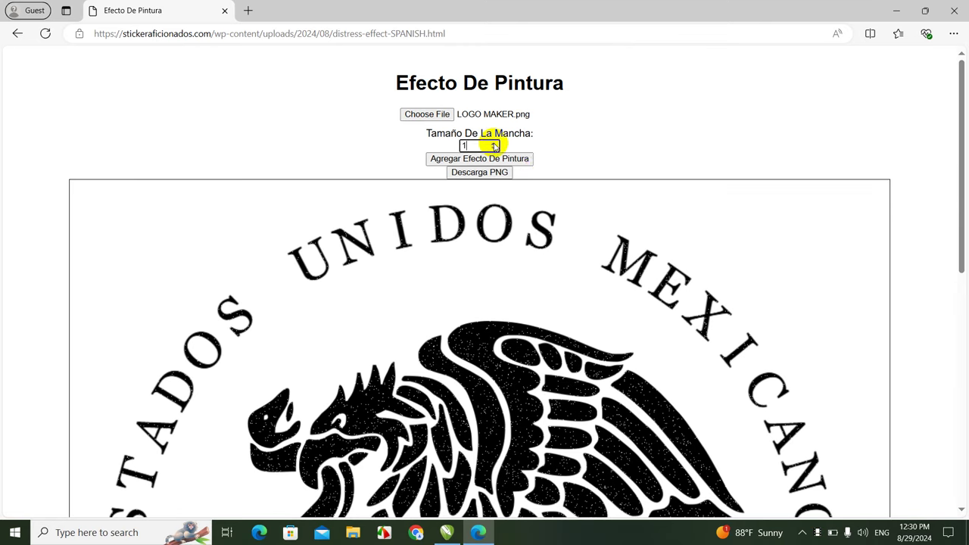
left_click(528, 160)
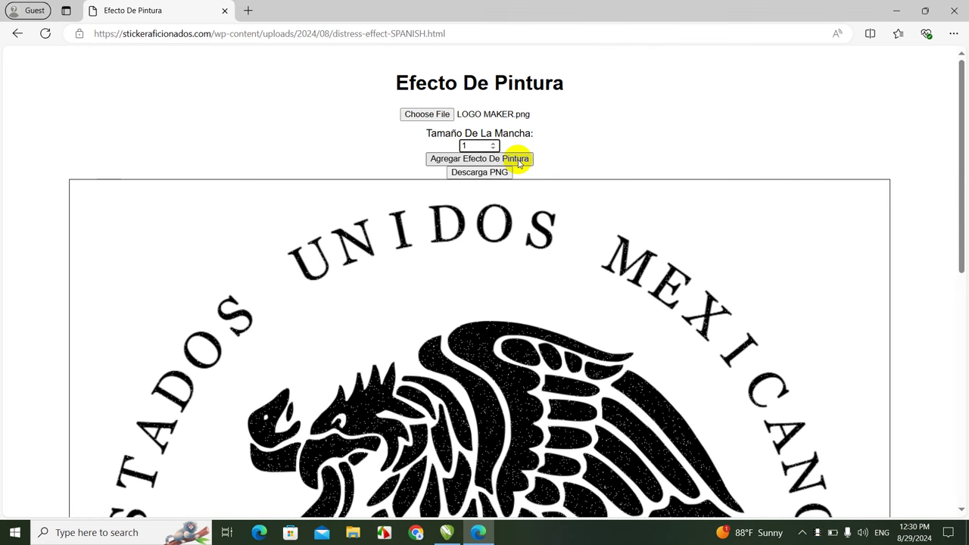
left_click(519, 161)
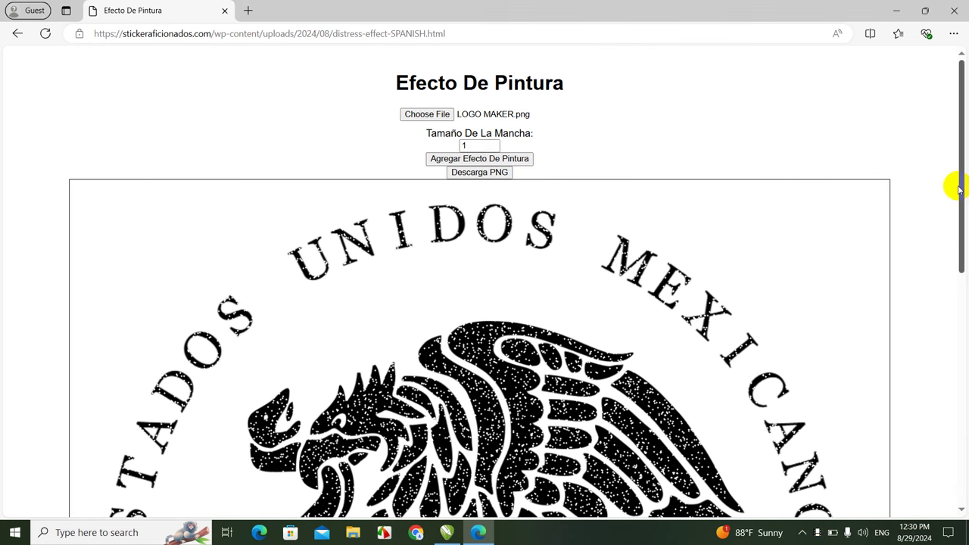
mouse_move(960, 188)
left_mouse_down()
mouse_move(963, 221)
mouse_move(954, 210)
left_mouse_up()
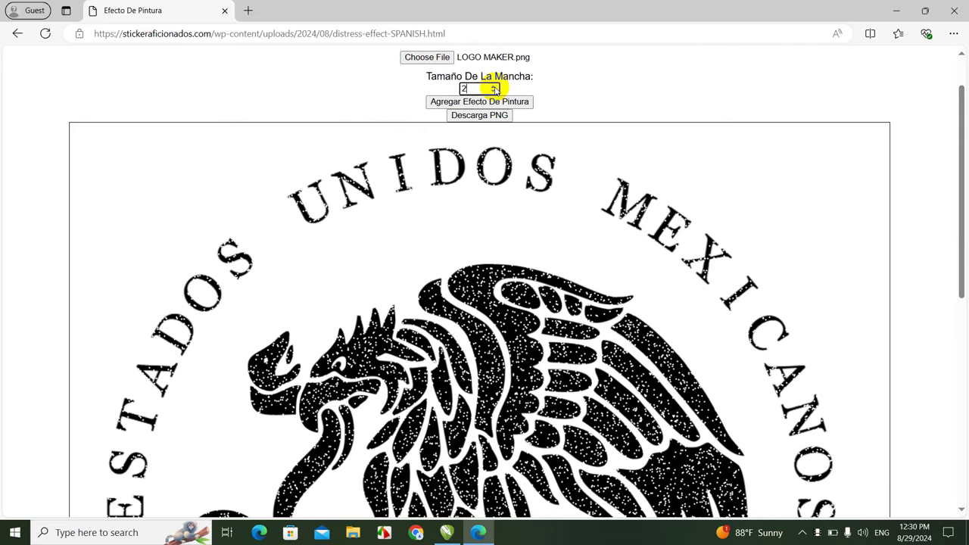
left_click(503, 106)
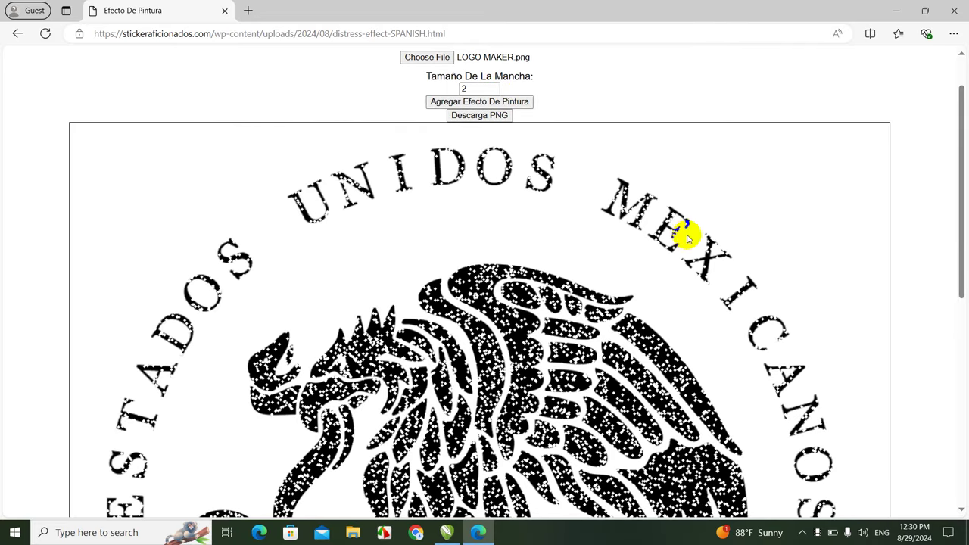
left_click_drag(959, 195, 963, 140)
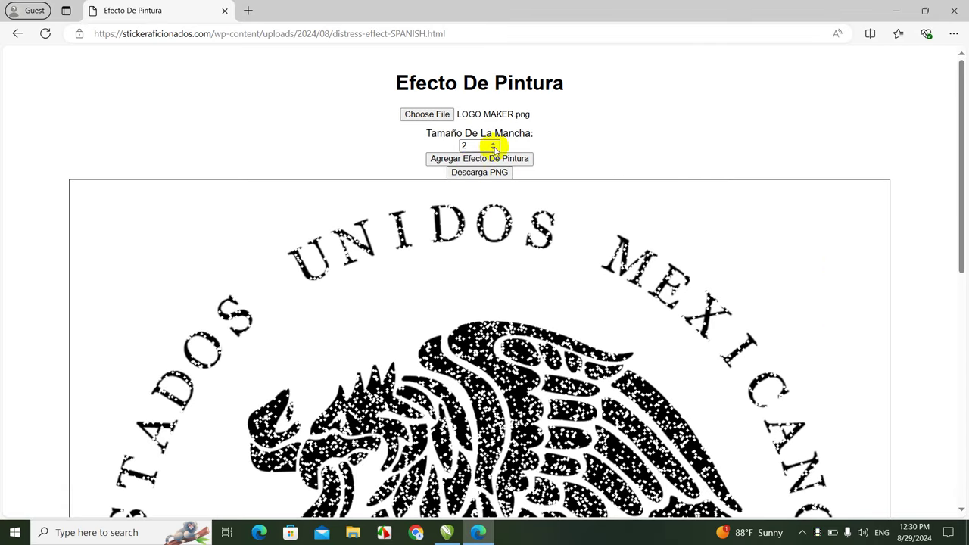
left_click(499, 159)
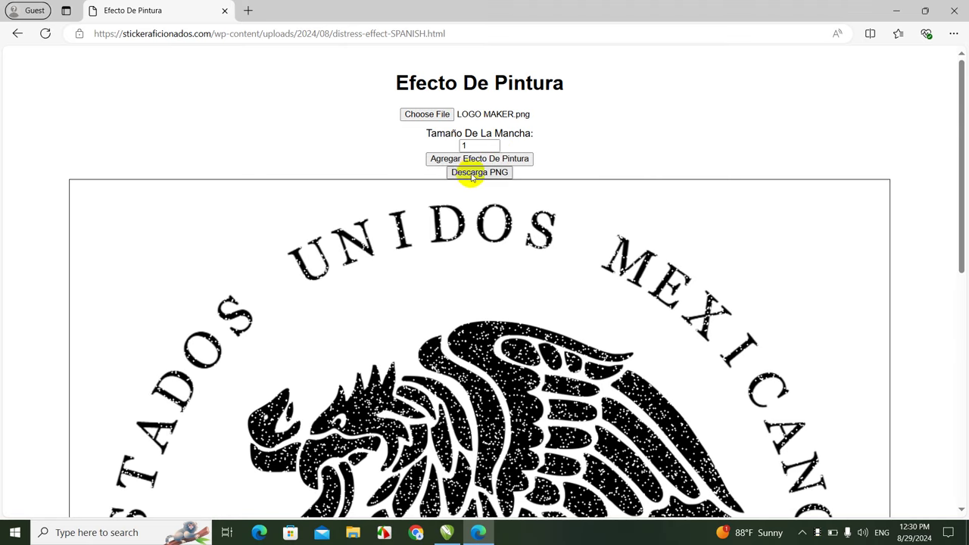
Download the distressed emblem as a PNG and return to a reset Logo Maker page.
left_click(491, 173)
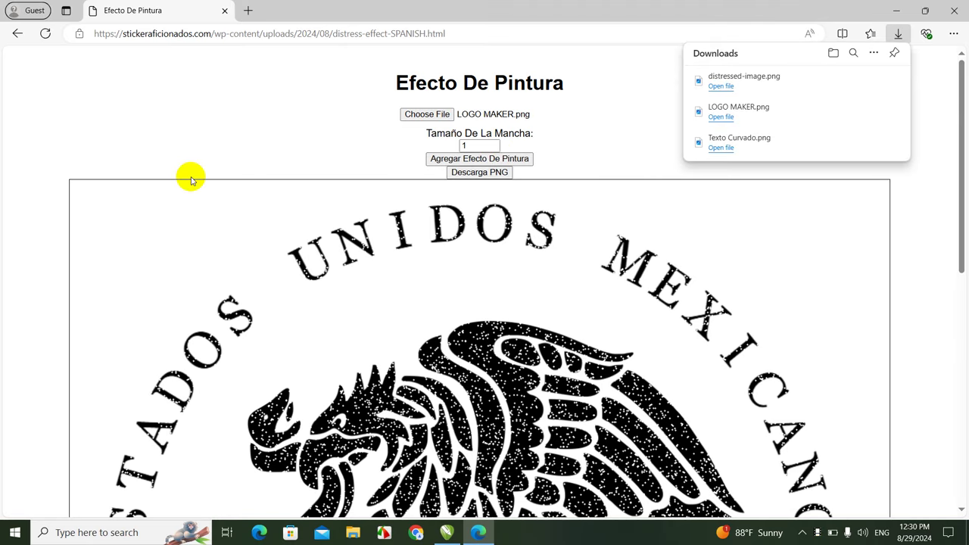
left_click(17, 33)
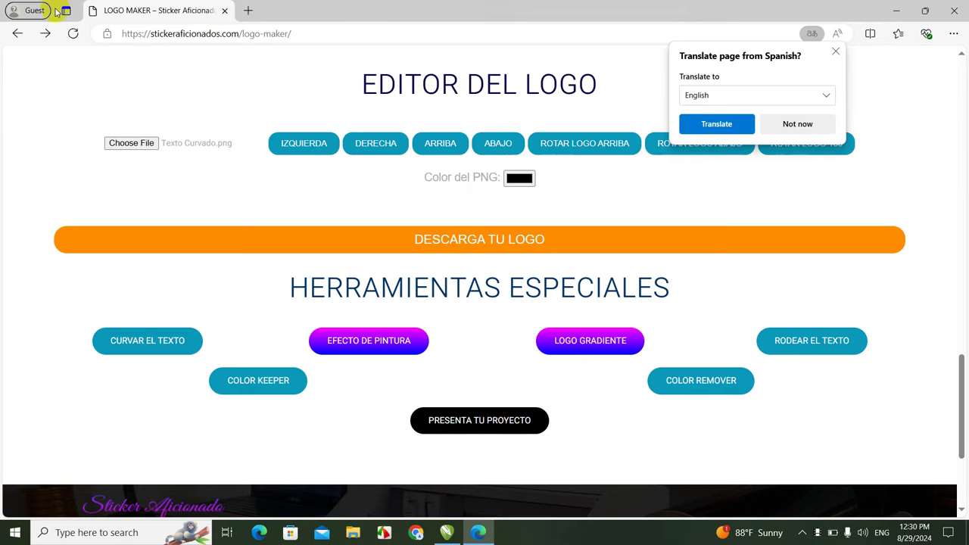
left_click(72, 34)
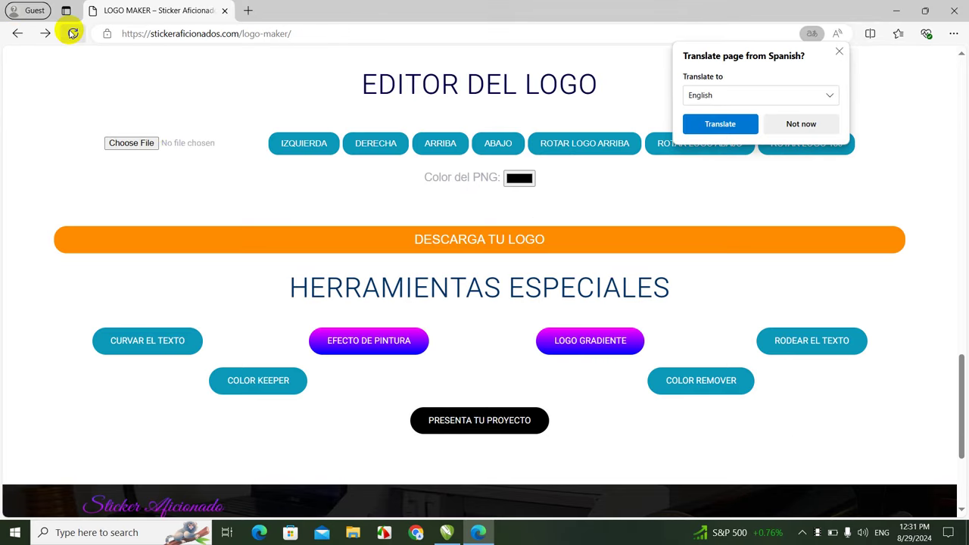
Load A BLACK TSHIRT.png from Desktop > New folder, shrink it to 1154, and nudge it right.
left_click(131, 144)
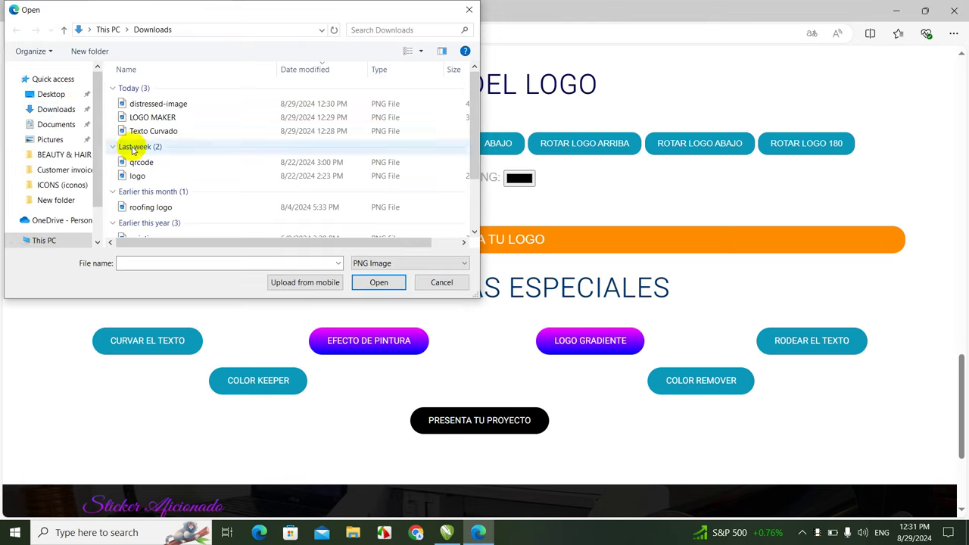
left_click(49, 94)
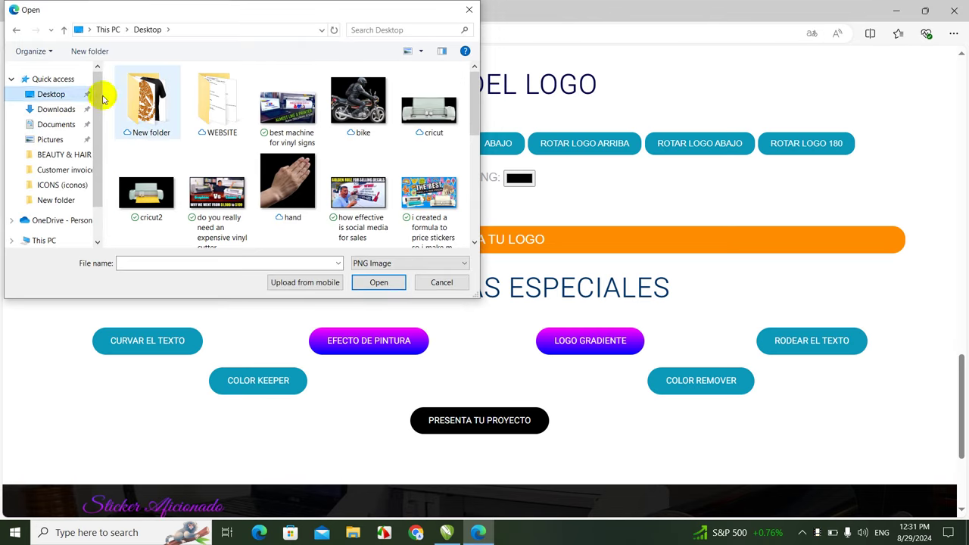
double_click(148, 110)
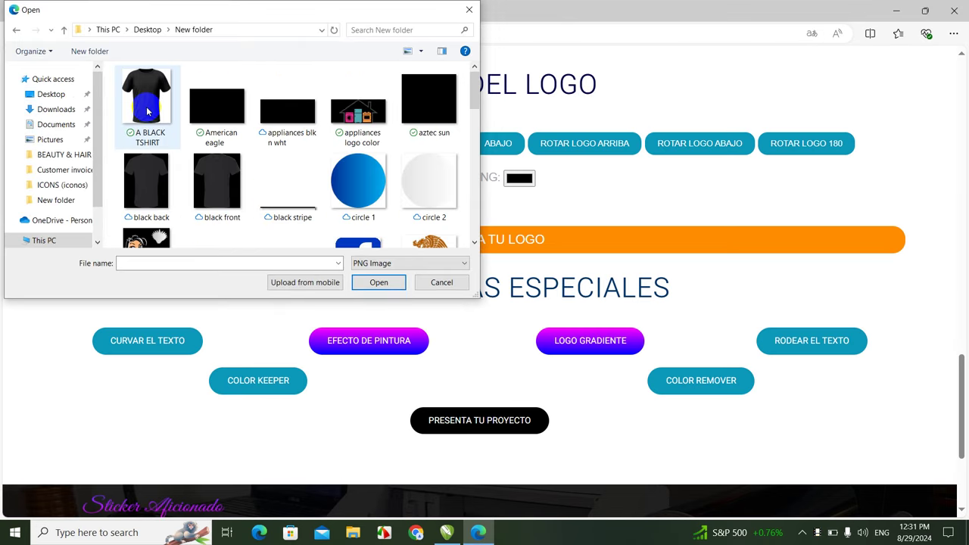
double_click(148, 111)
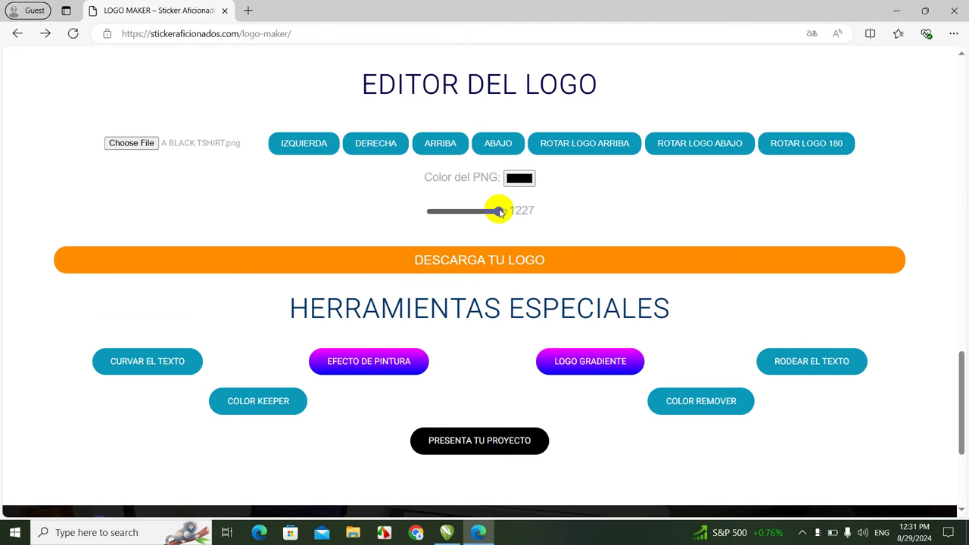
left_click_drag(500, 213, 497, 212)
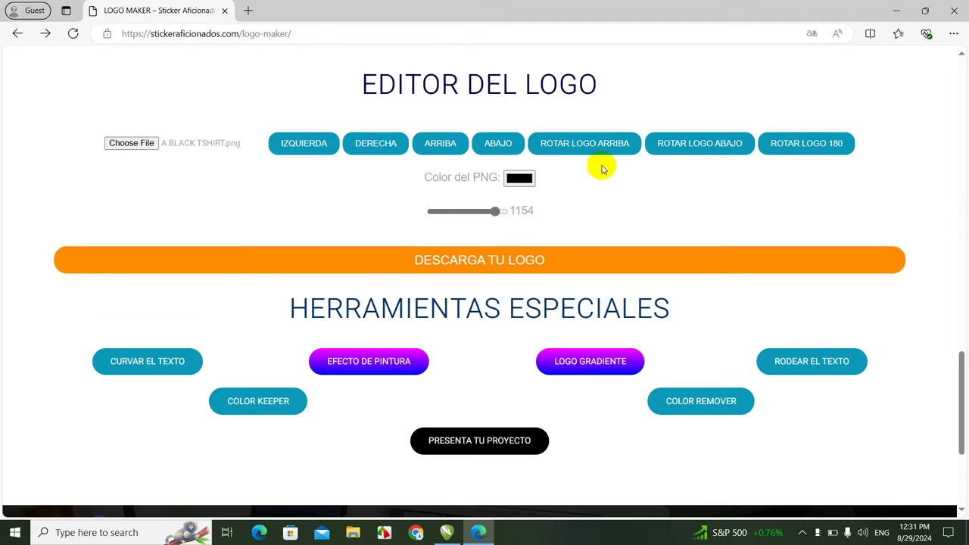
left_click(962, 143)
left_click(962, 144)
left_click(963, 144)
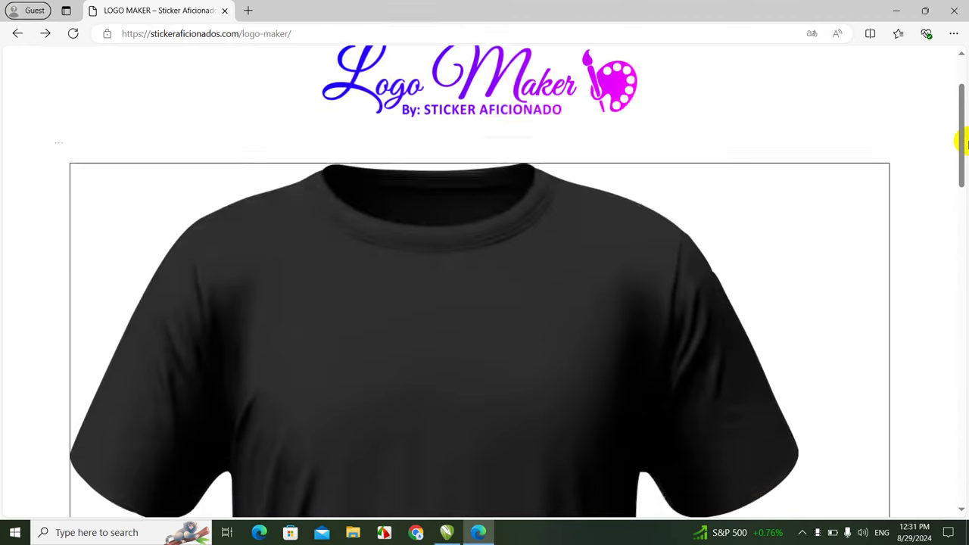
left_click_drag(634, 275, 643, 273)
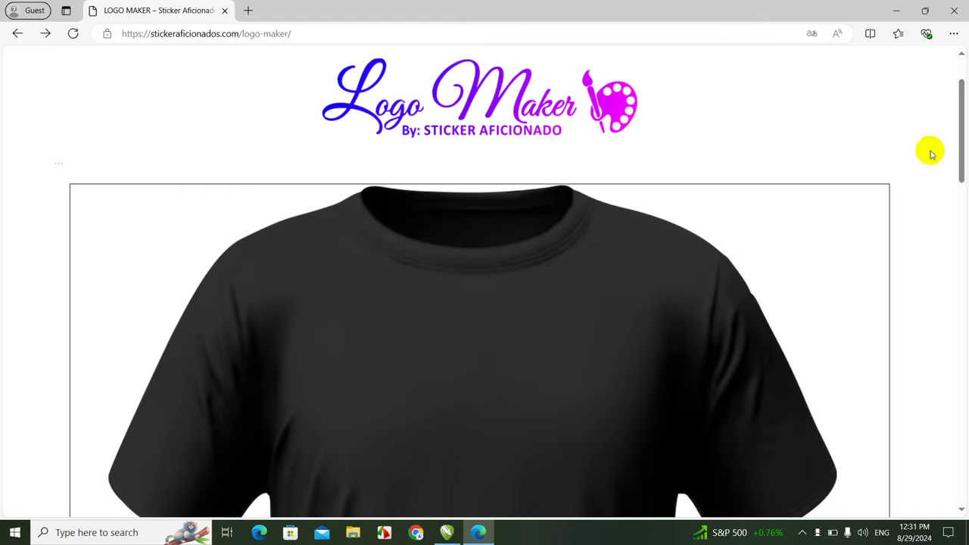
left_click_drag(962, 152, 966, 354)
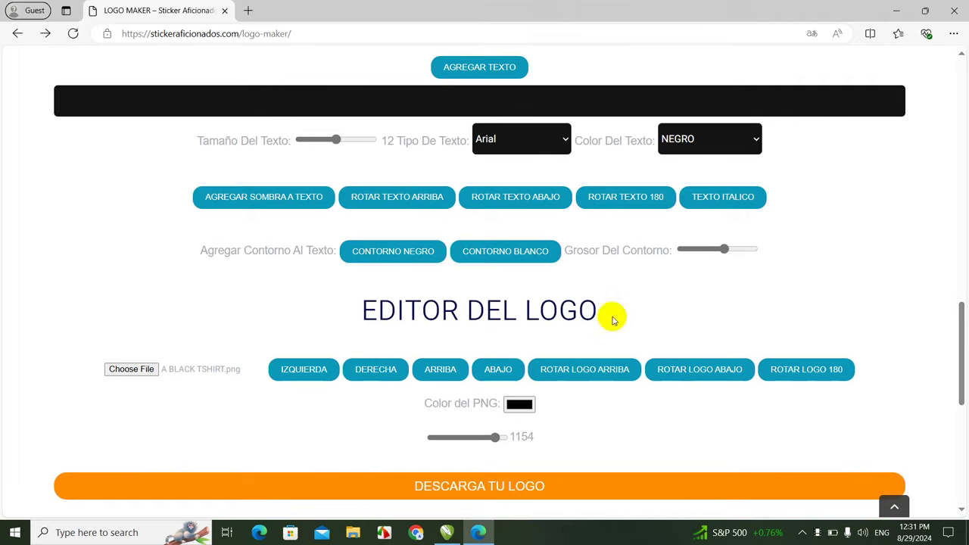
Add LOGO MAKER.png from Downloads as a second logo and enlarge it.
left_click(126, 370)
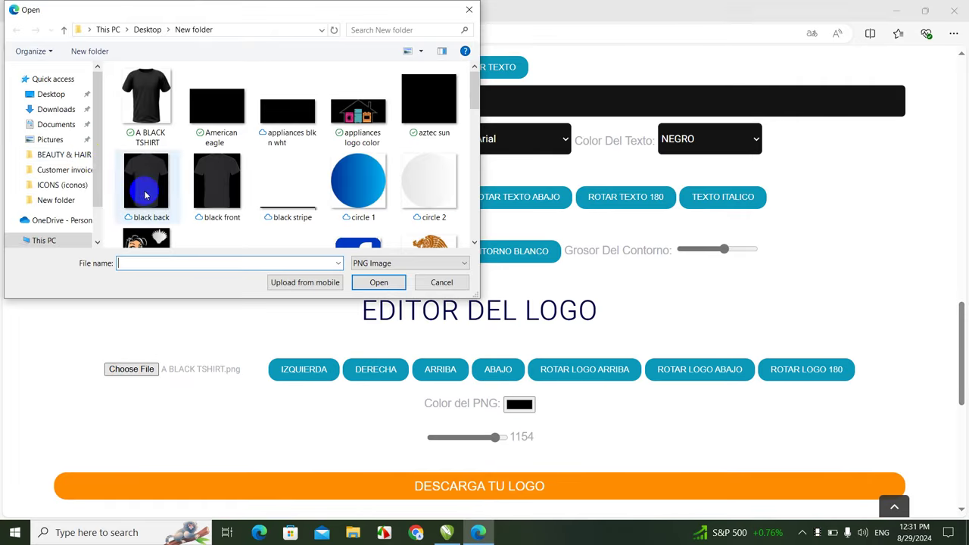
left_click(53, 110)
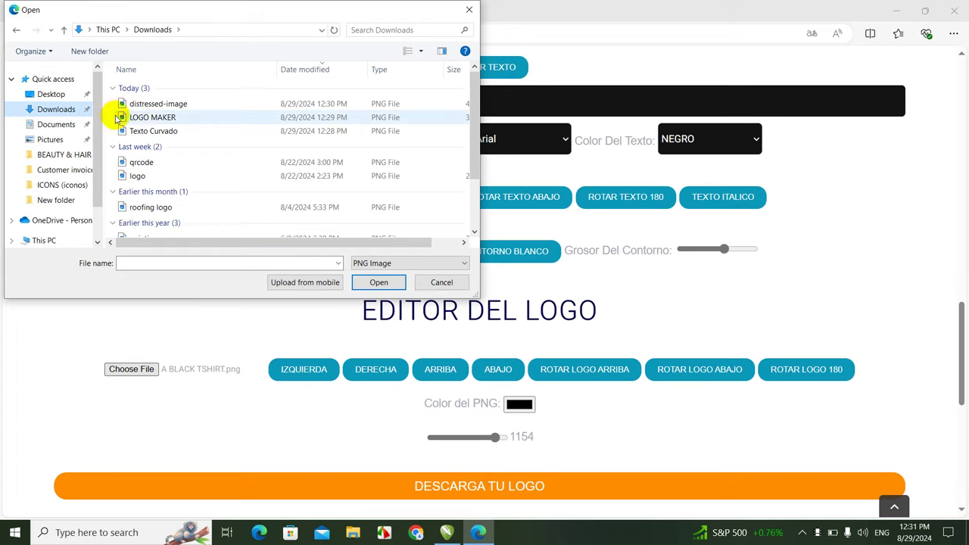
double_click(138, 118)
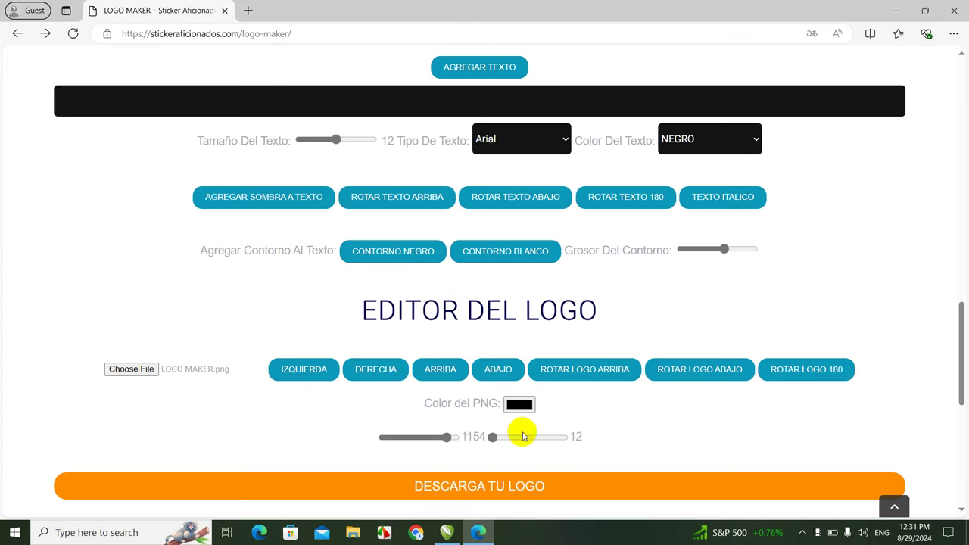
left_click_drag(517, 437, 510, 438)
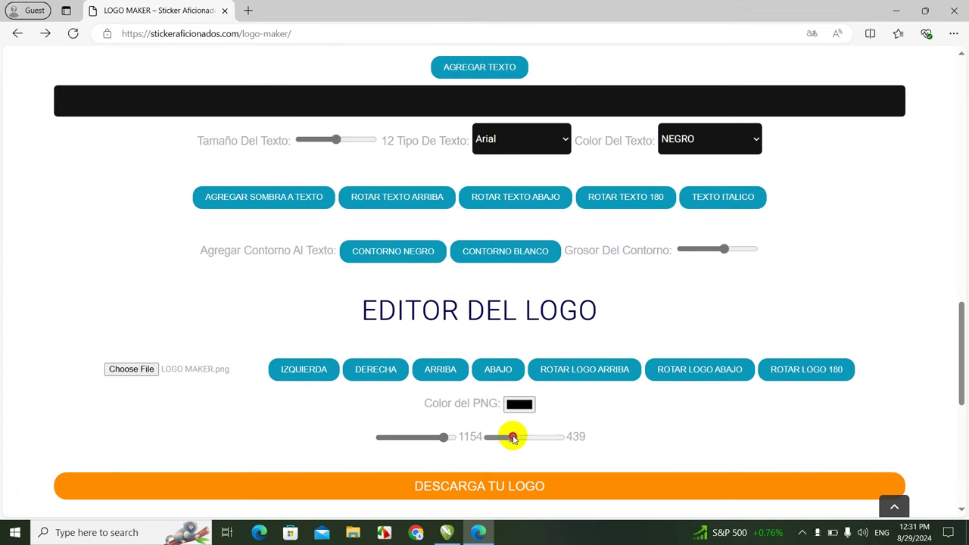
Set the logo's Color del PNG to a near-white shade.
left_click(521, 407)
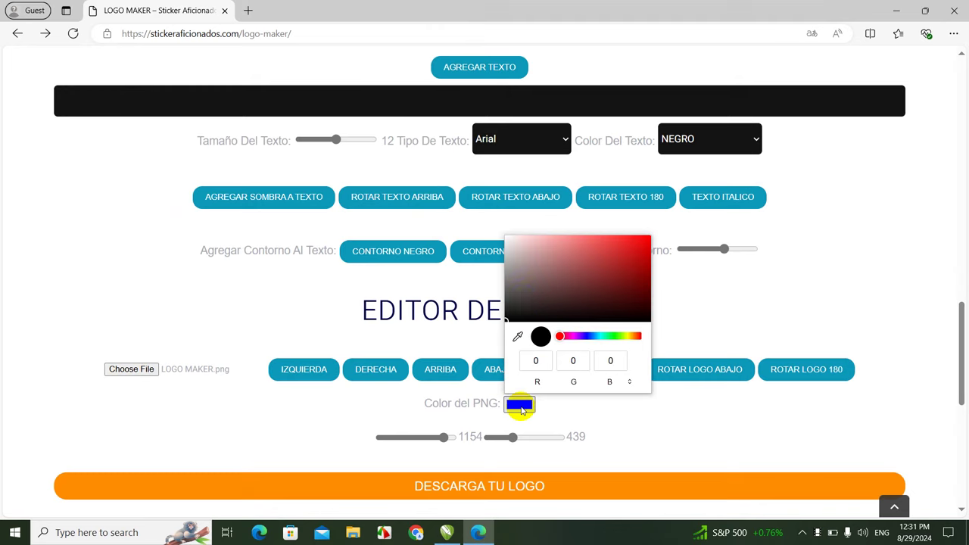
mouse_move(520, 302)
left_mouse_down()
mouse_move(624, 278)
mouse_move(487, 239)
left_mouse_up()
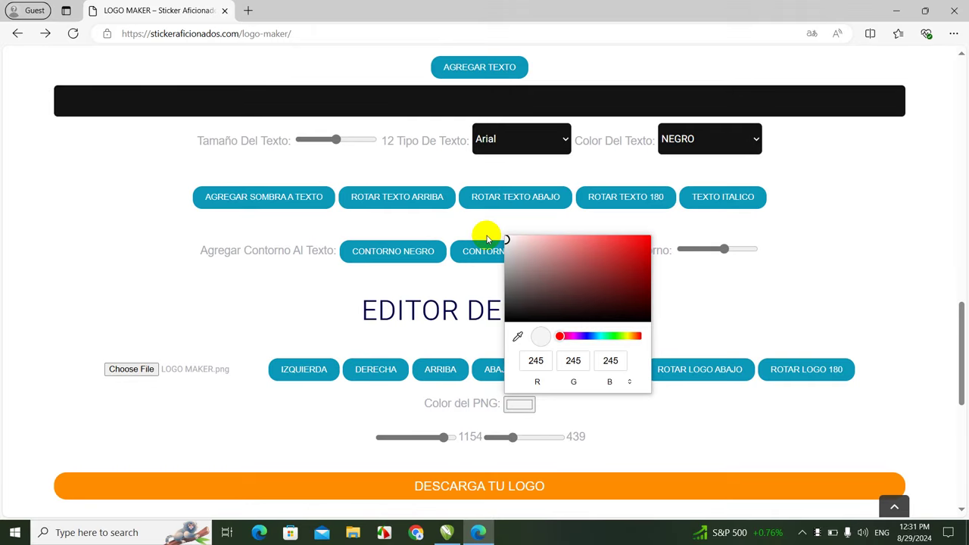
left_click(864, 208)
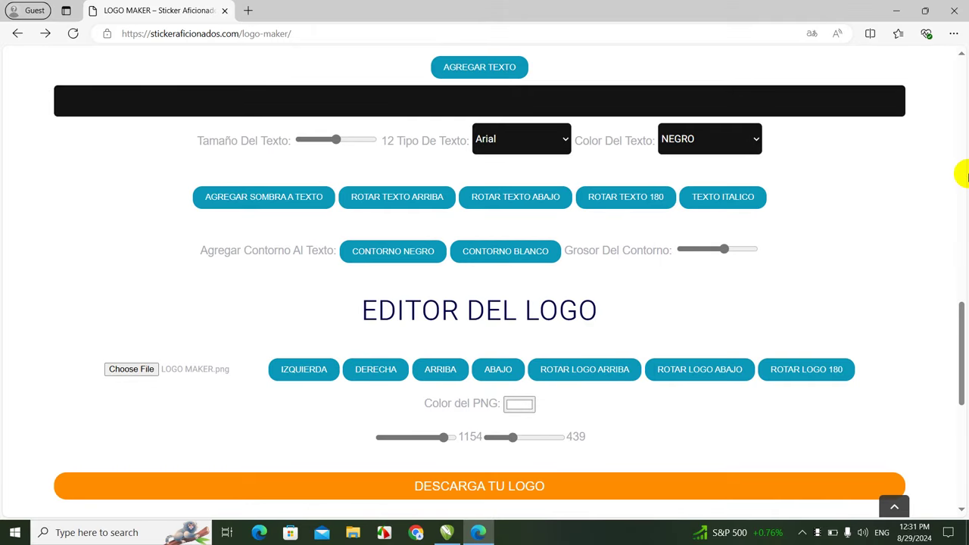
scroll(966, 176, "up", 10)
left_click_drag(270, 101, 550, 247)
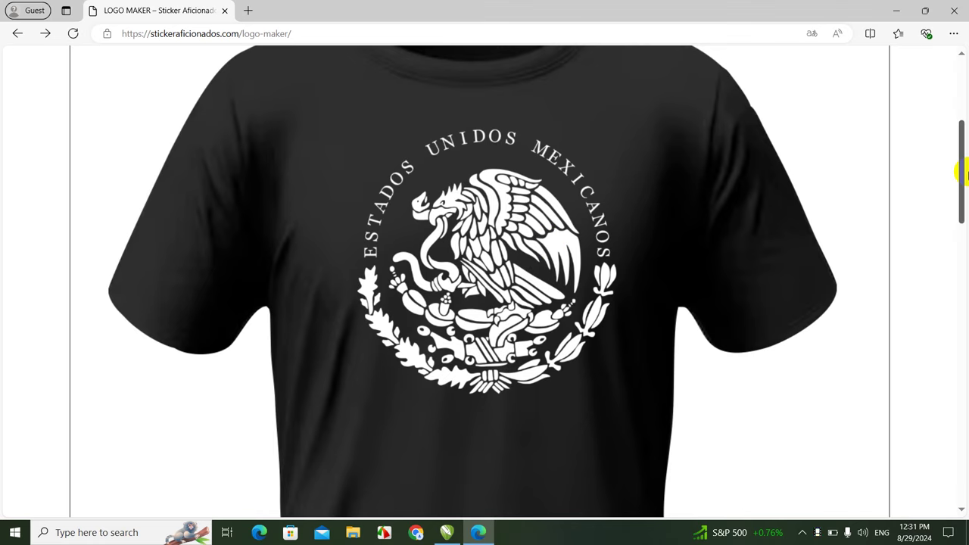
Shrink the logo to size 22 and reopen the file chooser for another image.
left_click_drag(963, 178, 959, 361)
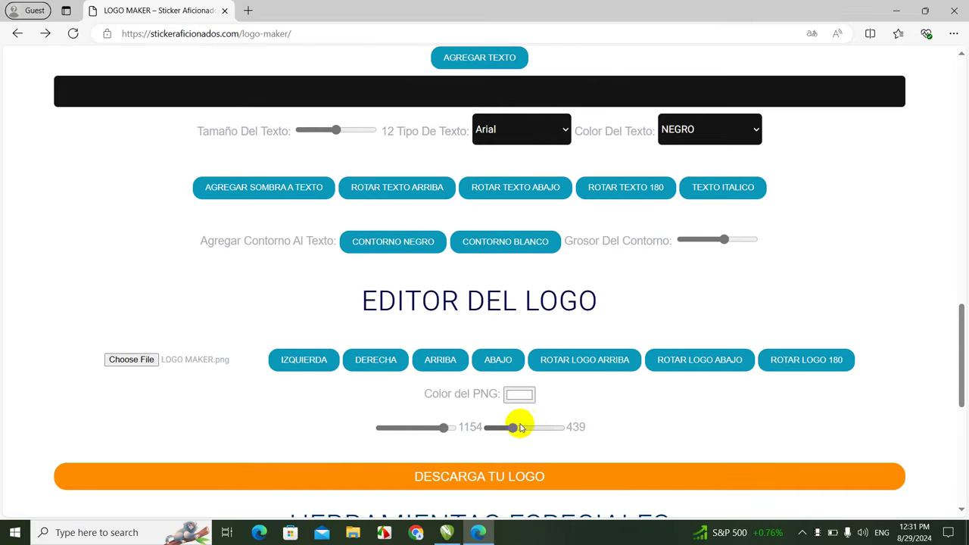
left_click_drag(513, 428, 493, 429)
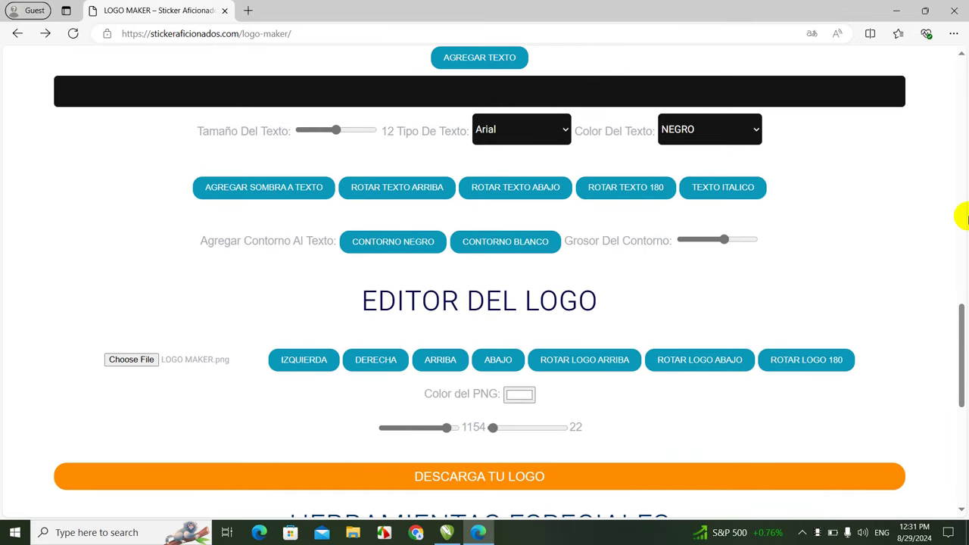
left_click(962, 212)
left_click(964, 218)
left_click_drag(963, 218, 962, 125)
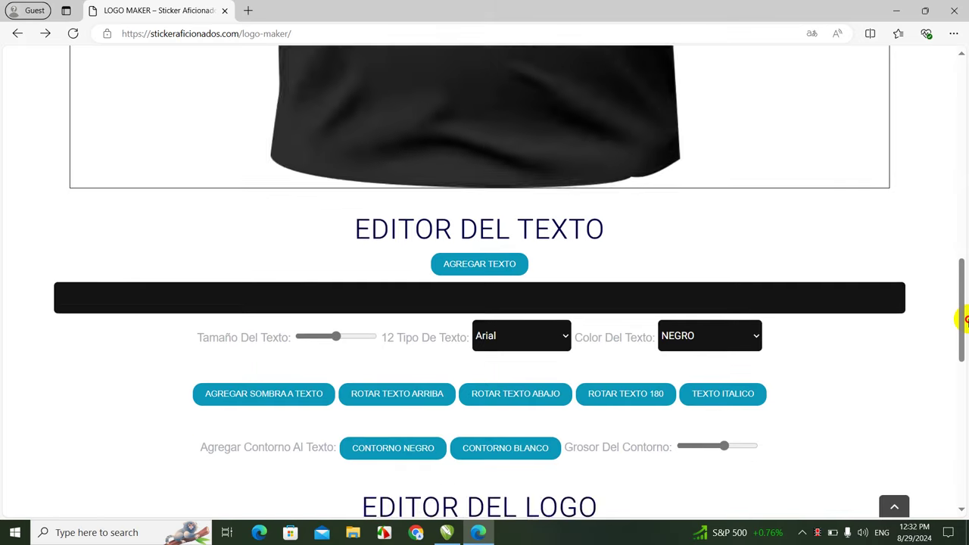
left_click_drag(965, 260, 963, 337)
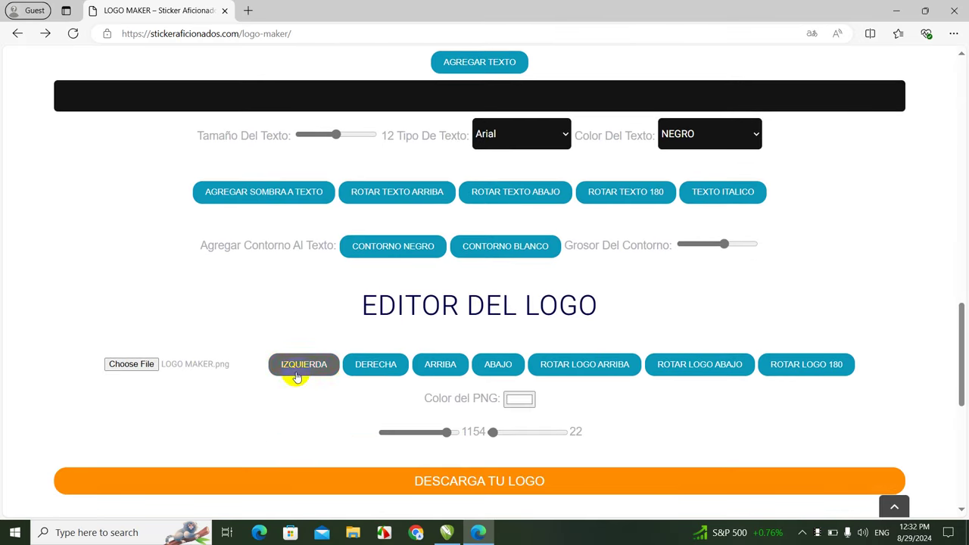
left_click(140, 368)
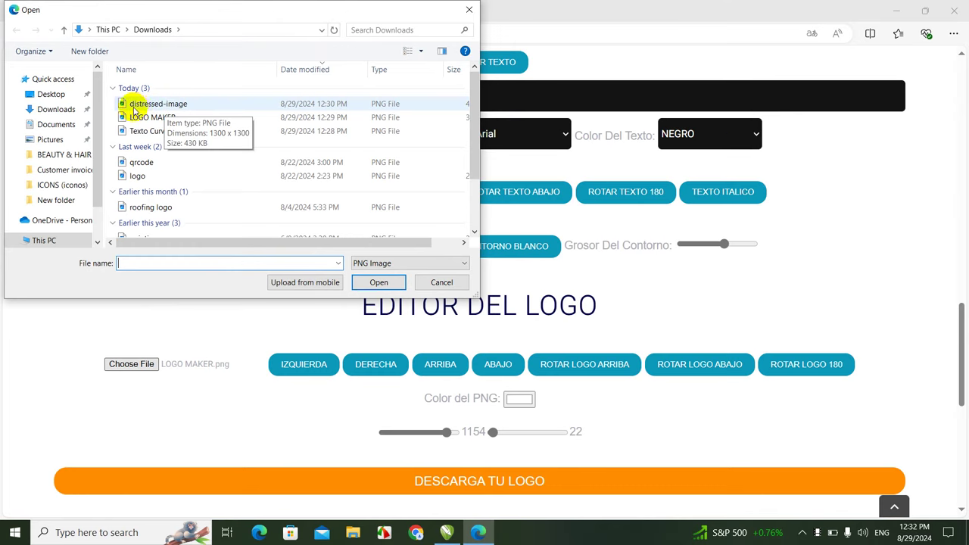
Load distressed-image.png as a third logo, size it to 479 and centre it on the chest.
double_click(165, 108)
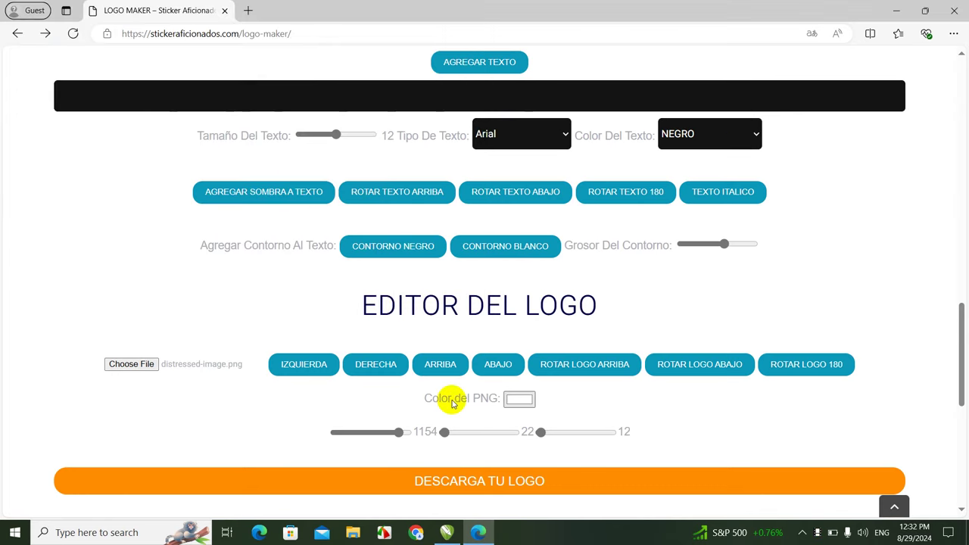
left_click(559, 437)
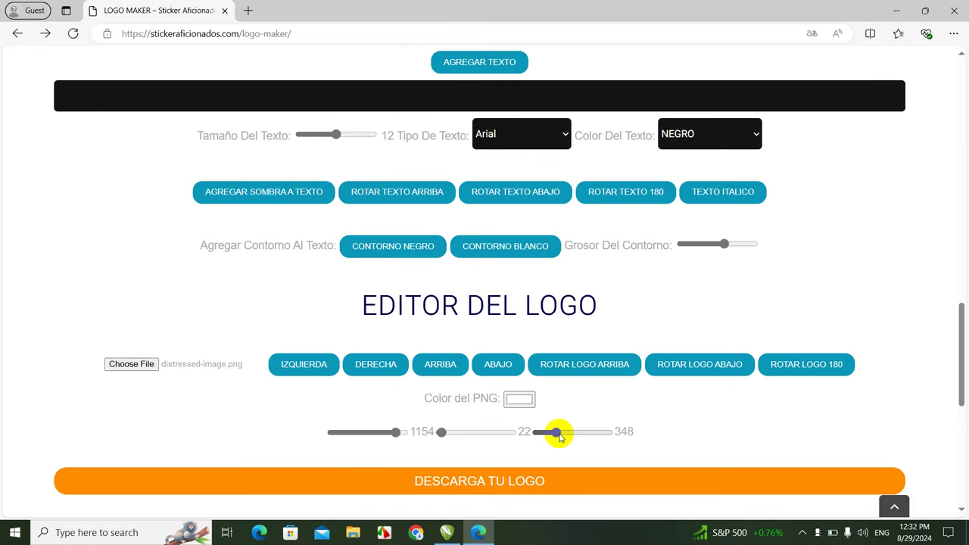
left_click_drag(560, 437, 566, 437)
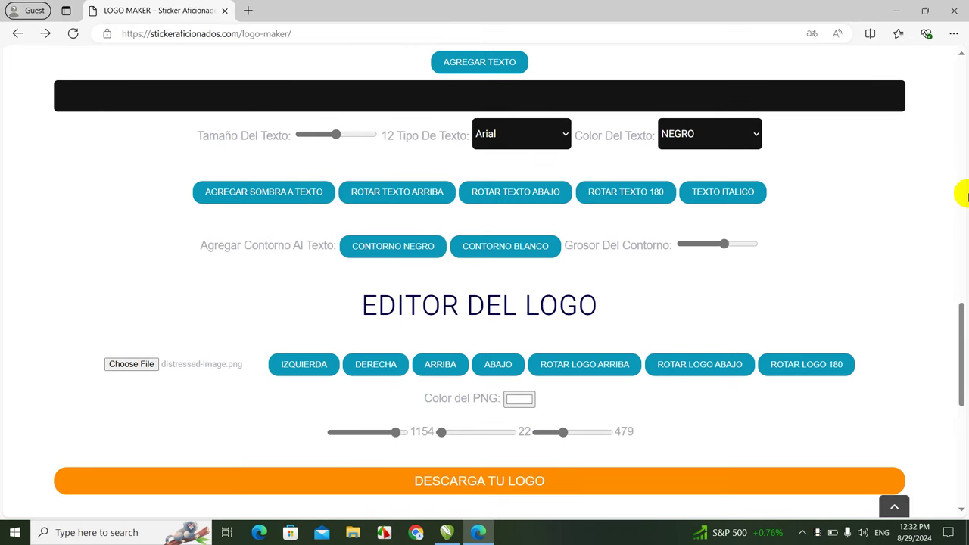
left_click(960, 194)
left_click(963, 195)
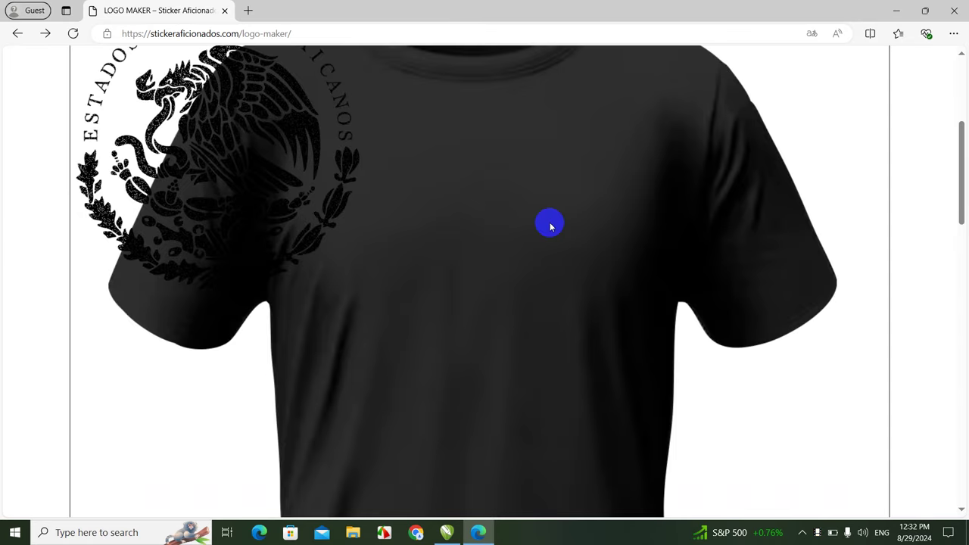
left_click_drag(265, 117, 526, 234)
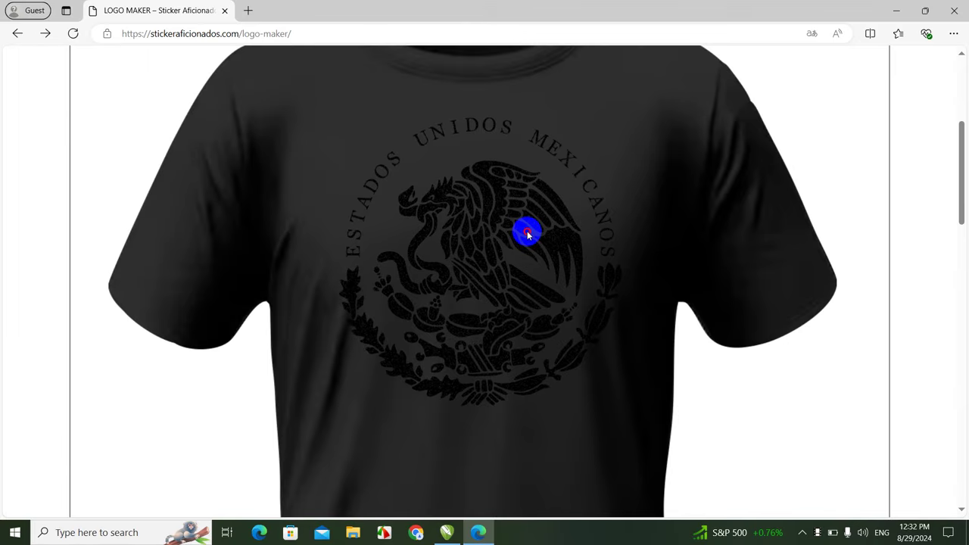
mouse_move(958, 268)
left_mouse_down()
mouse_move(963, 369)
mouse_move(963, 113)
mouse_move(959, 383)
left_mouse_up()
Set the logo colour to white RGB 255, 255, 255 and scroll up to check the shirt.
left_click(515, 304)
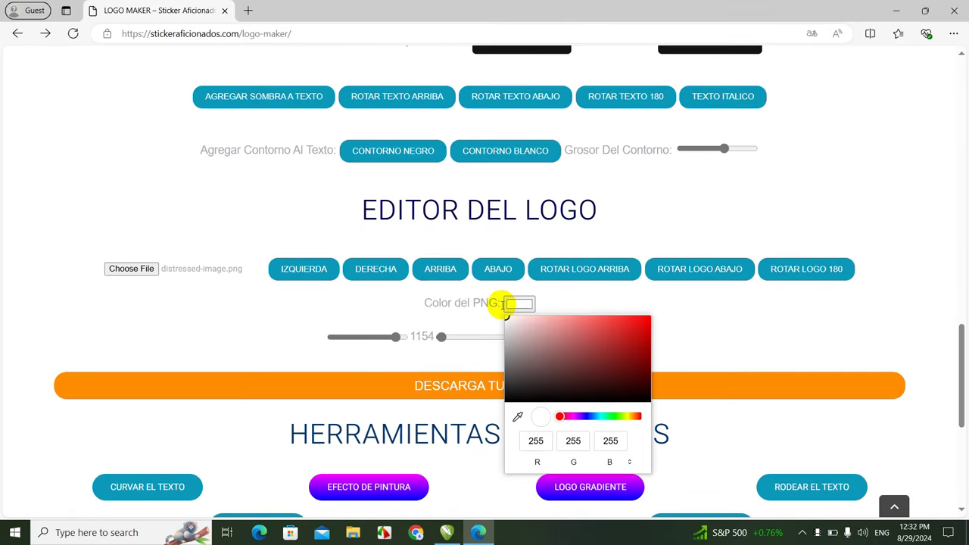
left_click(965, 97)
scroll(965, 97, "up", 5)
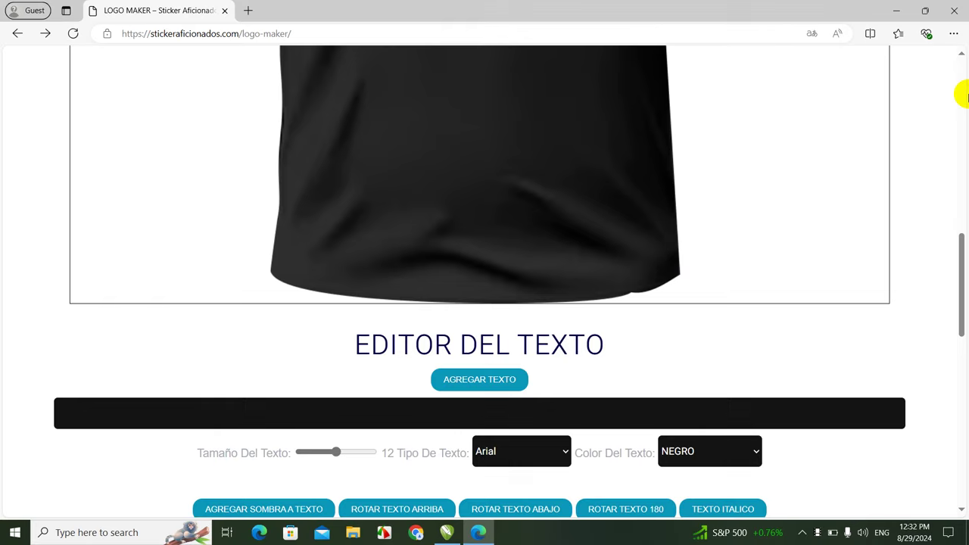
scroll(965, 97, "up", 5)
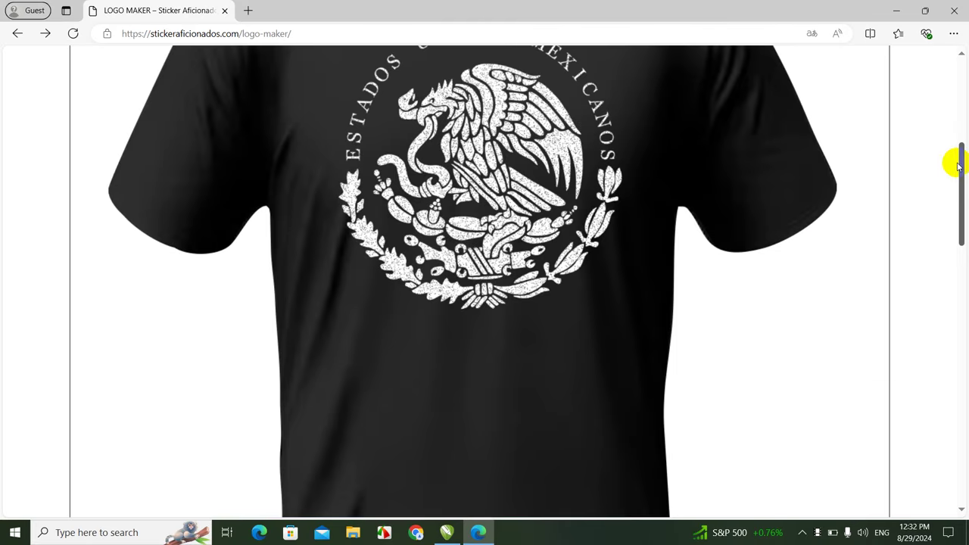
left_click_drag(960, 168, 964, 144)
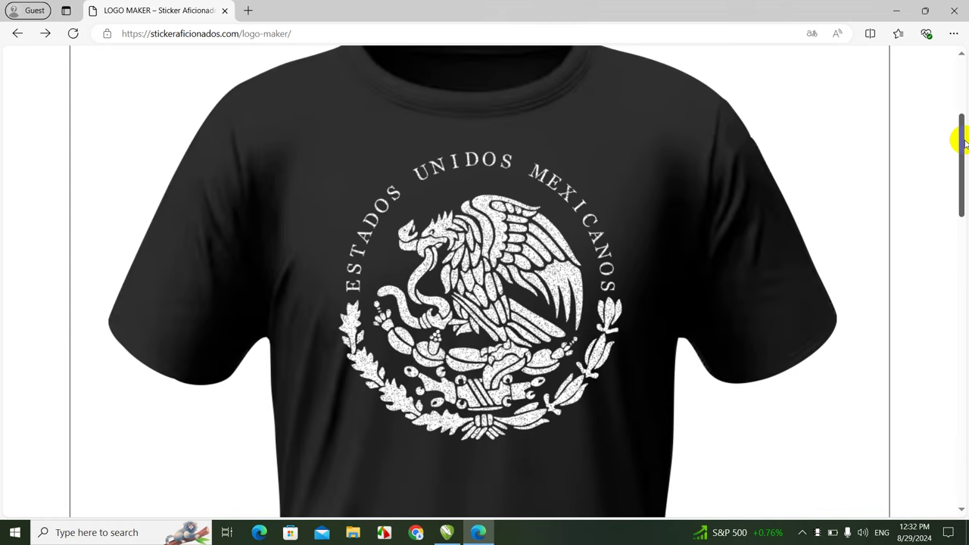
left_click_drag(964, 140, 964, 281)
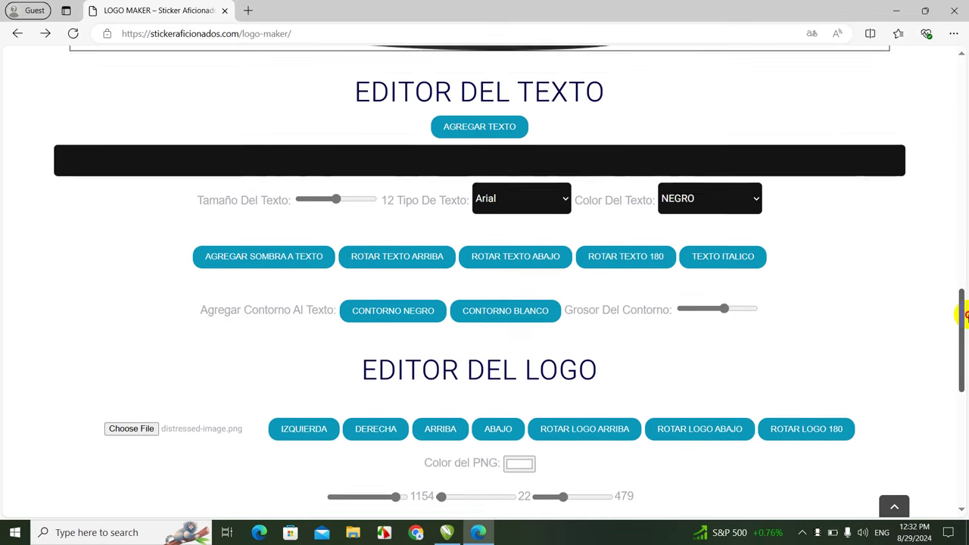
Change the logo colour to a vivid yellow.
left_click_drag(964, 280, 964, 321)
left_click(520, 436)
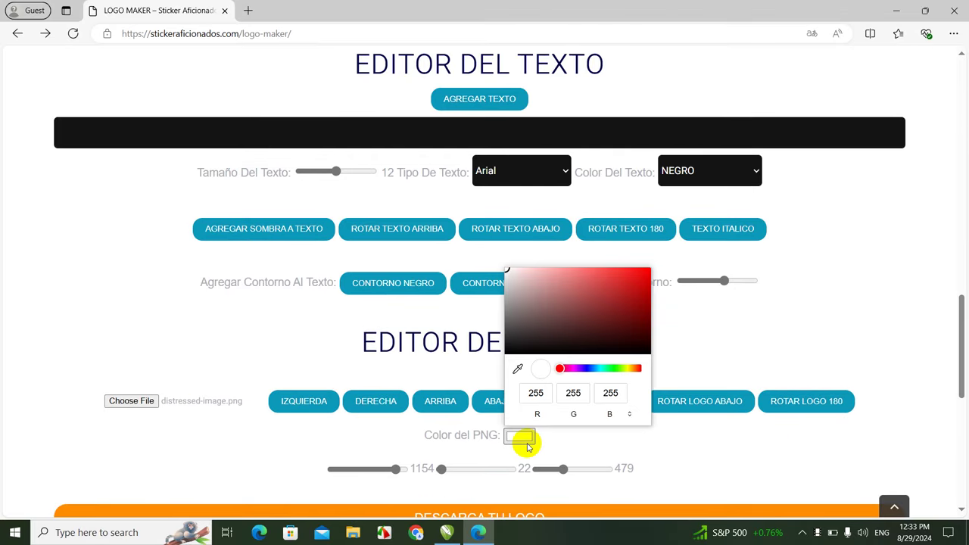
left_click(628, 368)
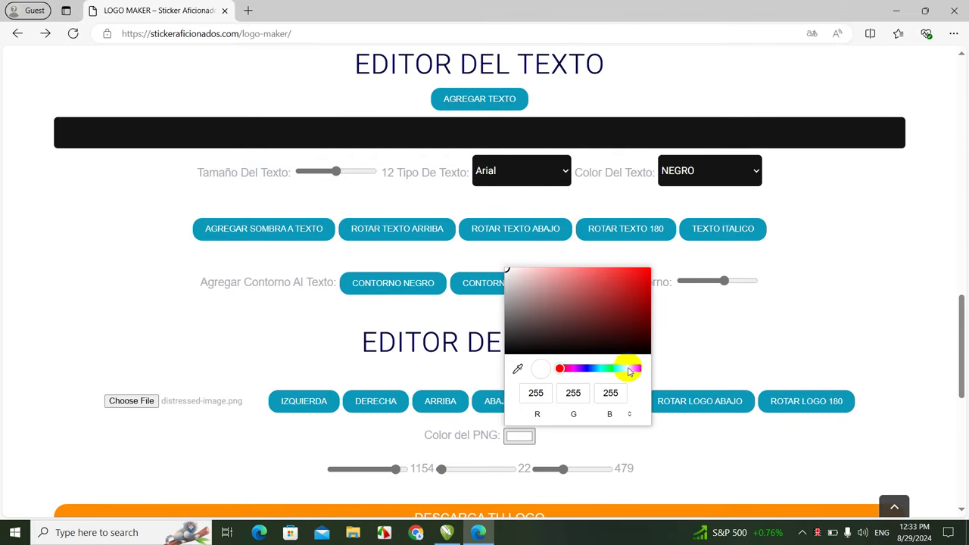
left_click(646, 288)
left_click_drag(652, 282, 649, 280)
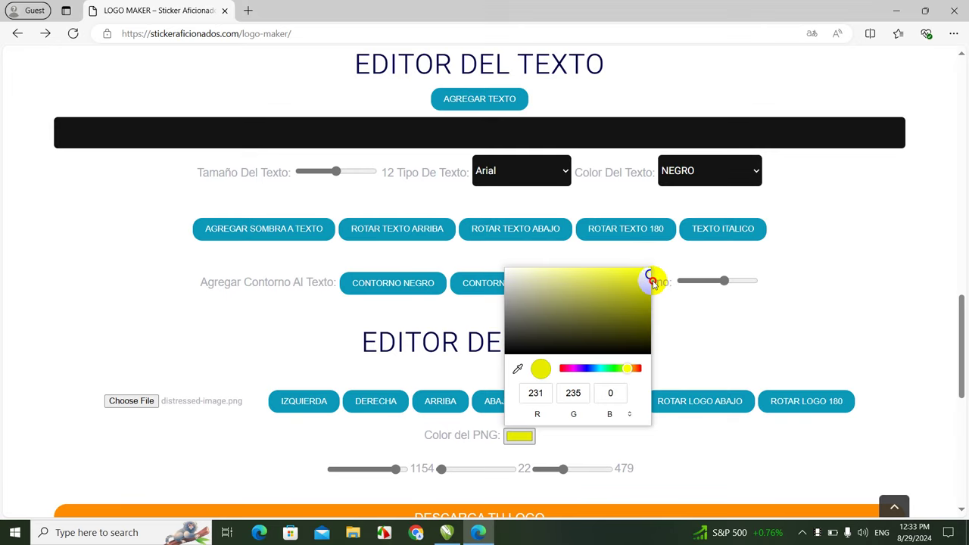
left_click(963, 184)
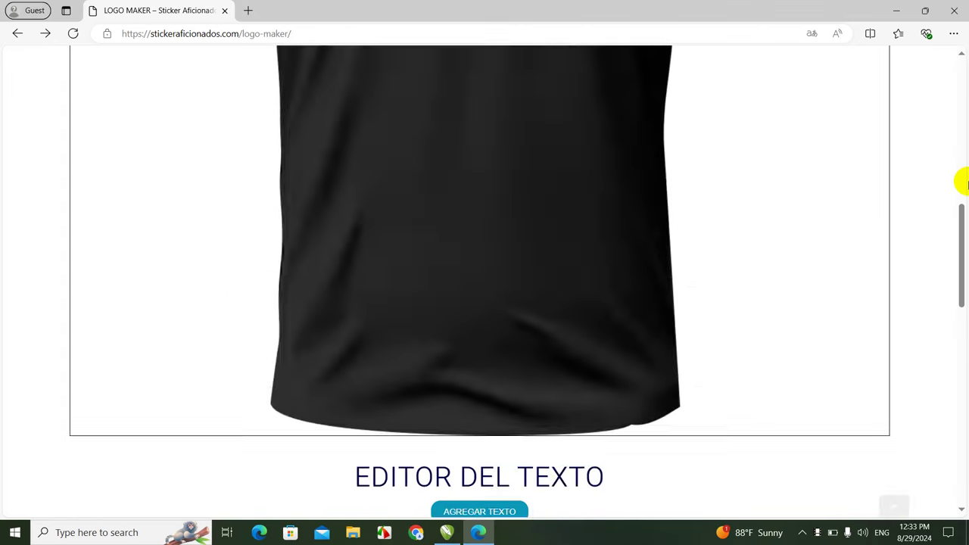
left_click(962, 347)
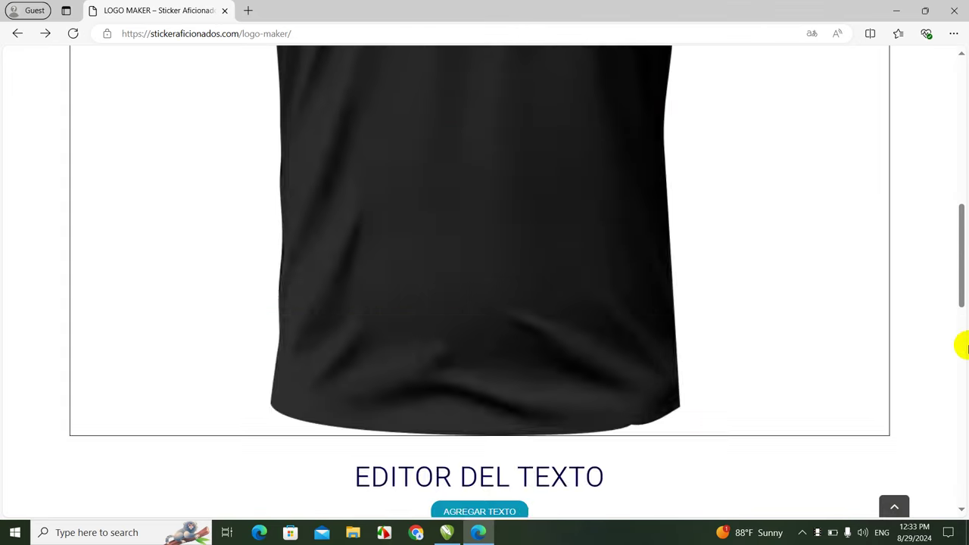
left_click(962, 347)
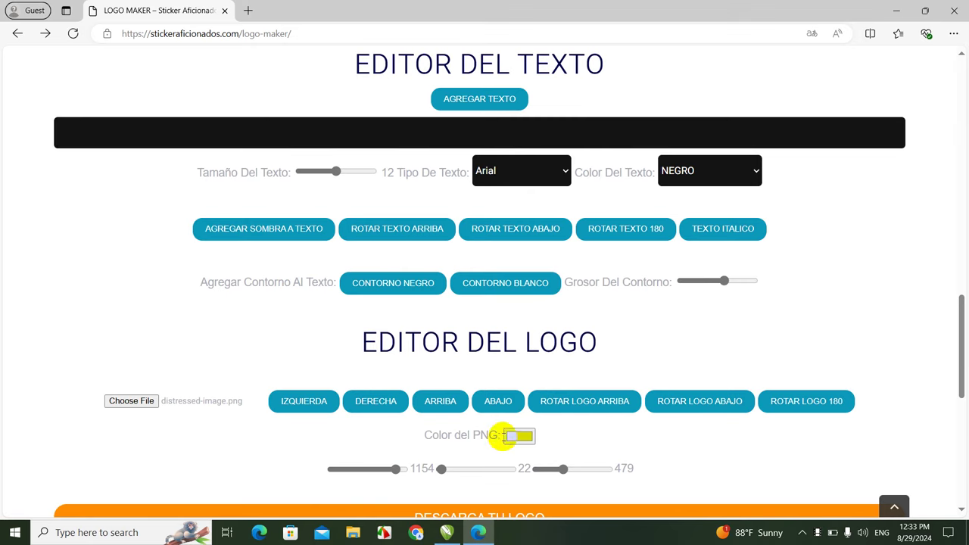
Shift the logo colour hue to a slightly darkened pure red and check the shirt.
left_click(518, 437)
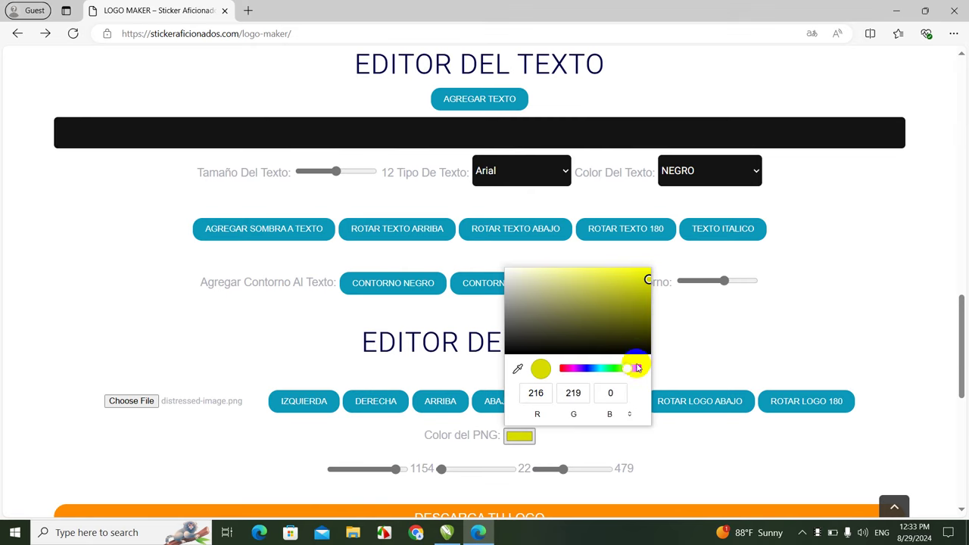
left_click_drag(644, 370, 639, 369)
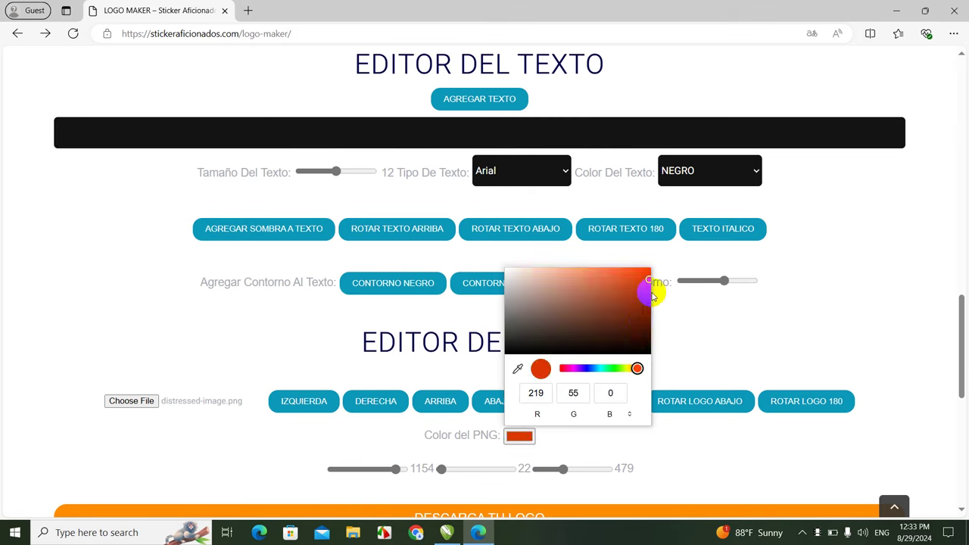
left_click_drag(650, 282, 665, 271)
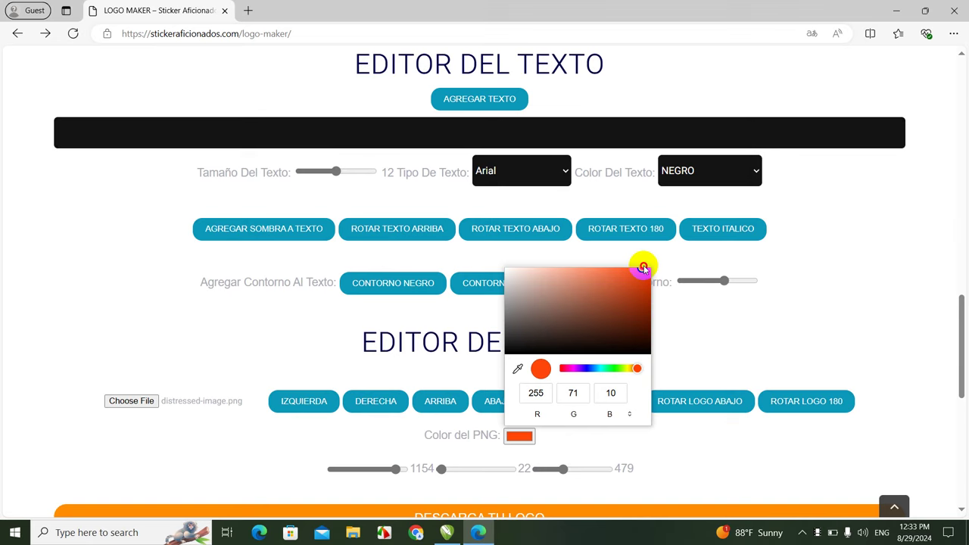
left_click(641, 369)
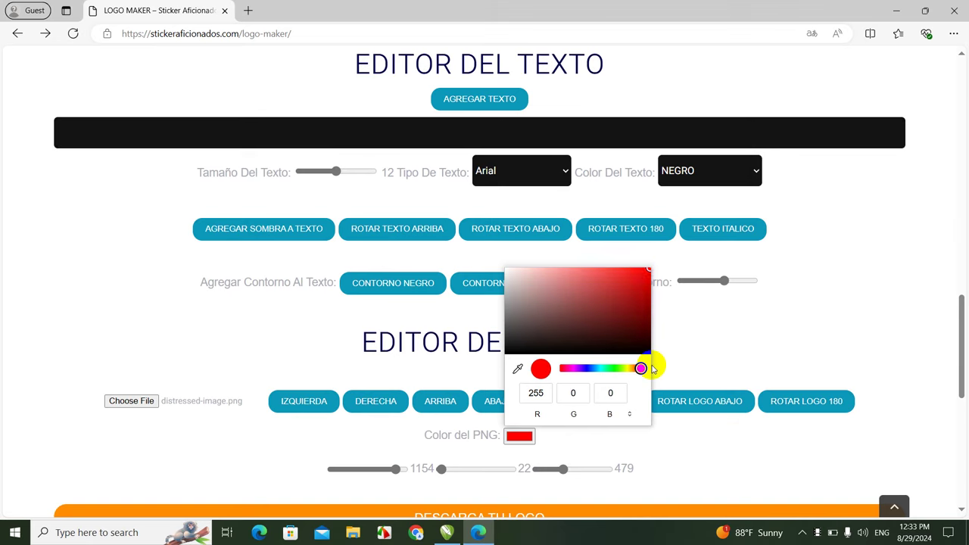
left_click_drag(641, 288, 634, 279)
left_click(962, 225)
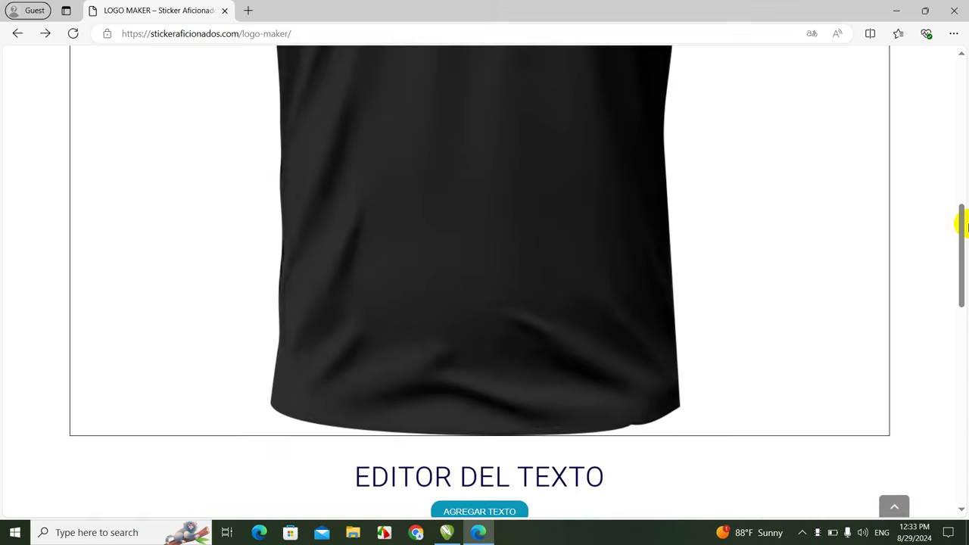
left_click_drag(962, 225, 962, 154)
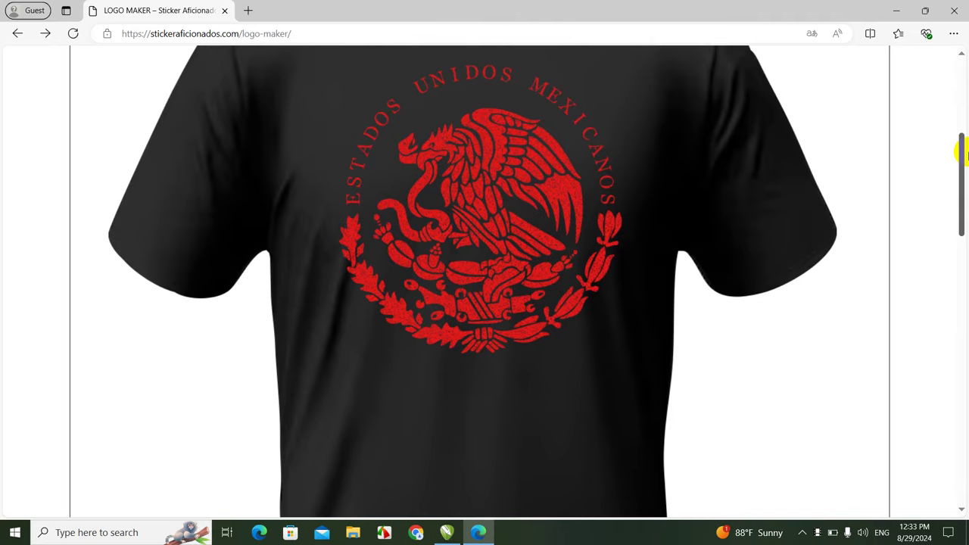
left_click_drag(962, 154, 960, 324)
Make the logo a bright pure red (RGB 250, 0, 0) and view the chest emblem.
left_click(522, 398)
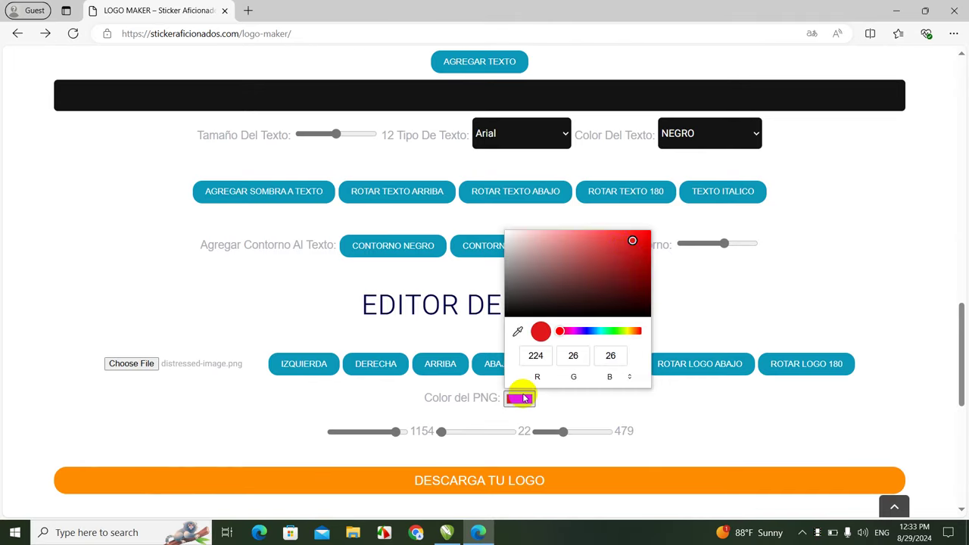
left_click_drag(633, 242, 665, 237)
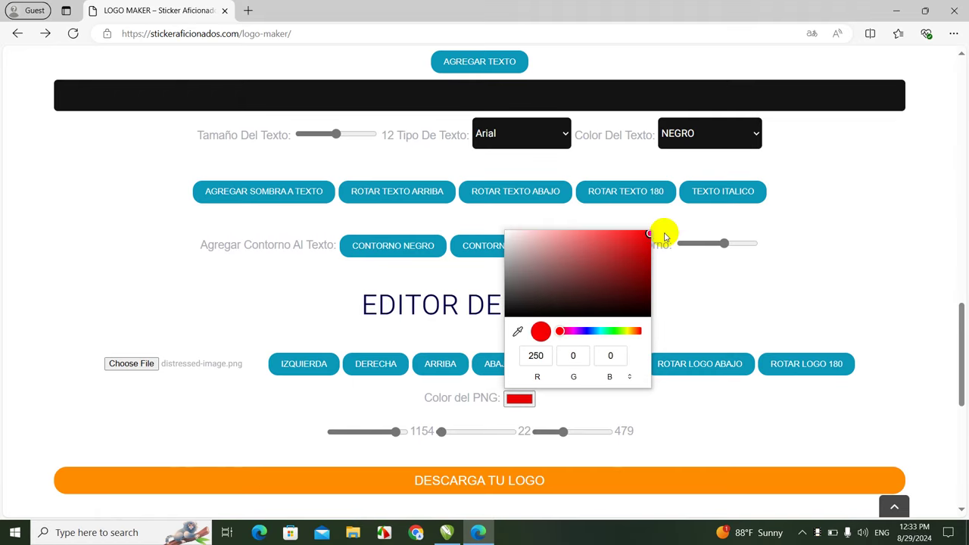
left_click(855, 200)
left_click(962, 140)
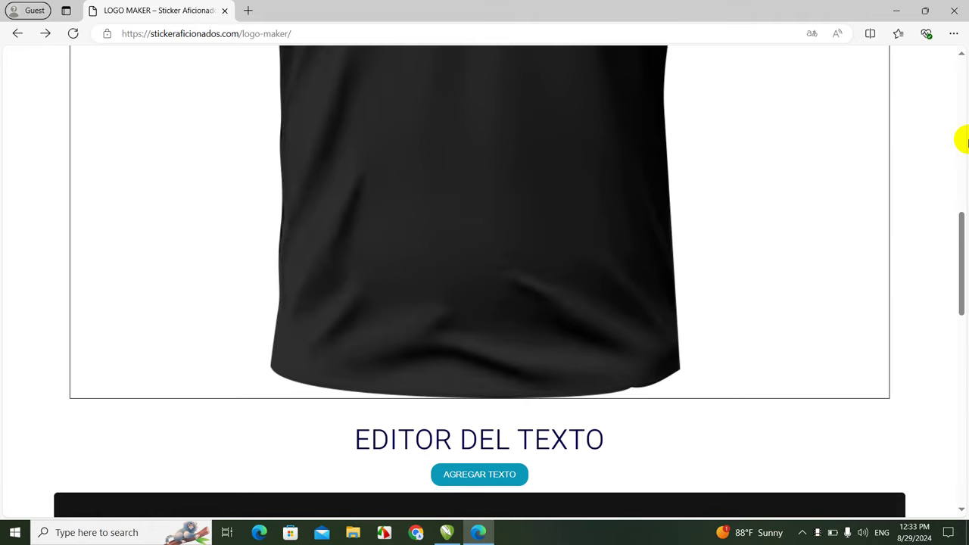
left_click(962, 140)
mouse_move(962, 140)
left_mouse_down()
mouse_move(962, 99)
mouse_move(963, 142)
left_mouse_up()
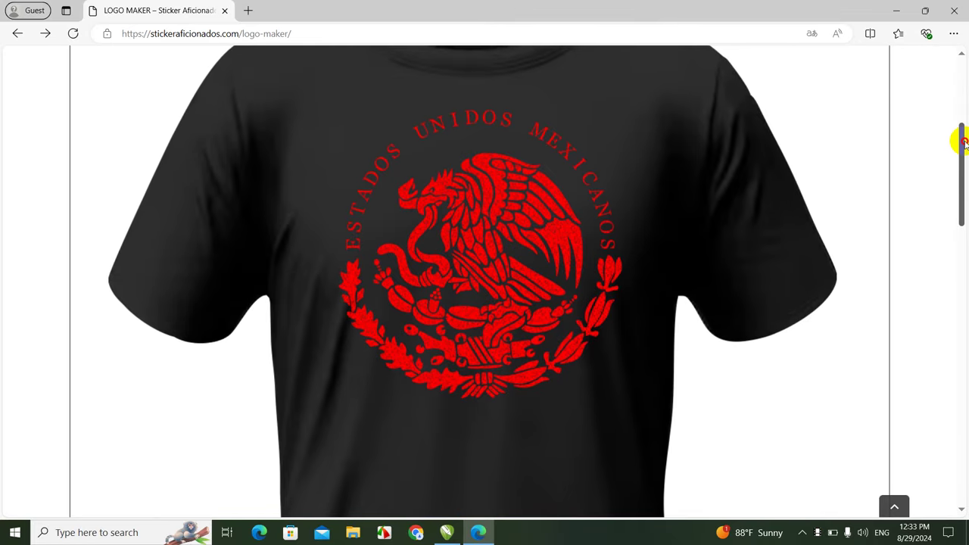
Reset the logo colour to white RGB 255, 255, 255 and review the shirt emblem.
left_click_drag(963, 143, 964, 314)
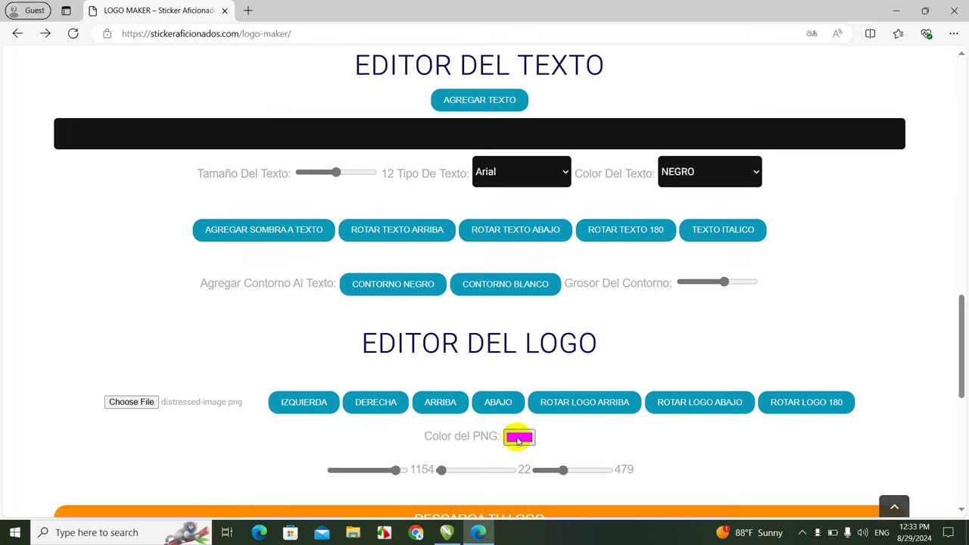
left_click(519, 436)
left_click_drag(527, 291, 506, 266)
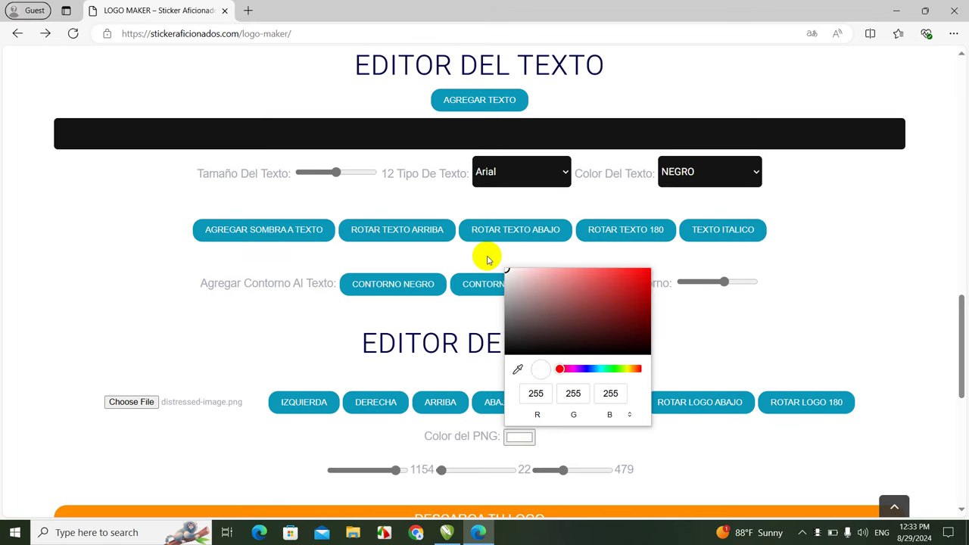
left_click(486, 254)
left_click_drag(964, 309, 963, 139)
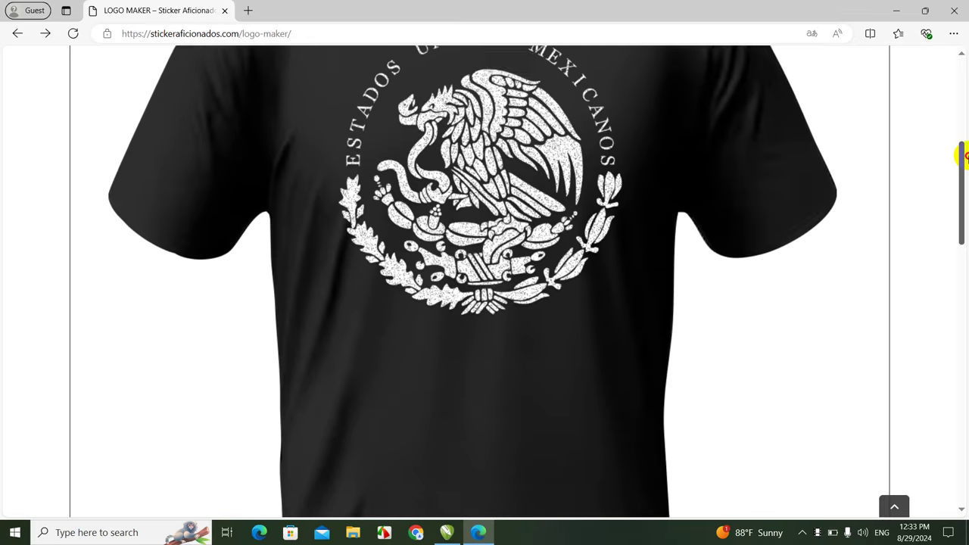
left_click_drag(963, 139, 964, 155)
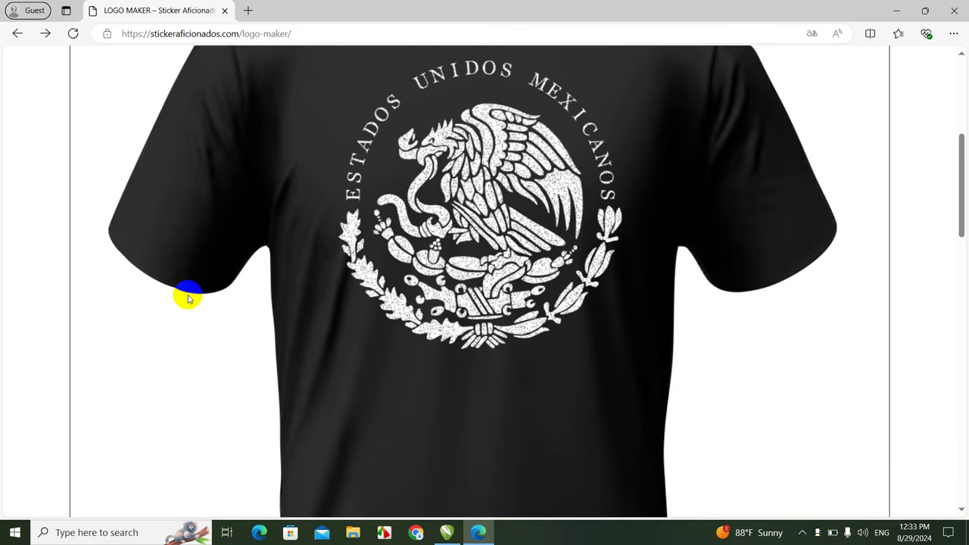
left_click_drag(962, 175, 966, 424)
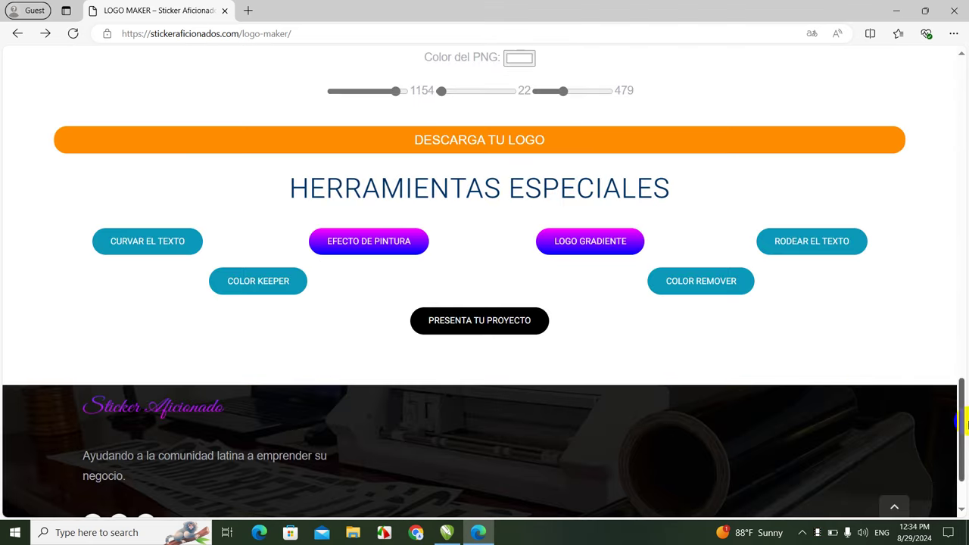
Scroll through the text and logo editors toward Herramientas Especiales and the EFECTO DE PINTURA tool.
left_click(702, 290)
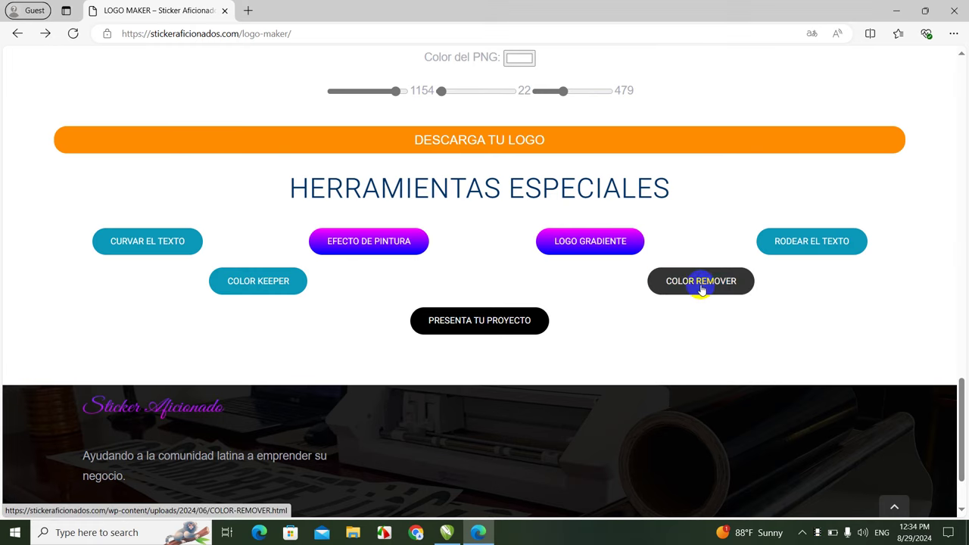
left_click(285, 292)
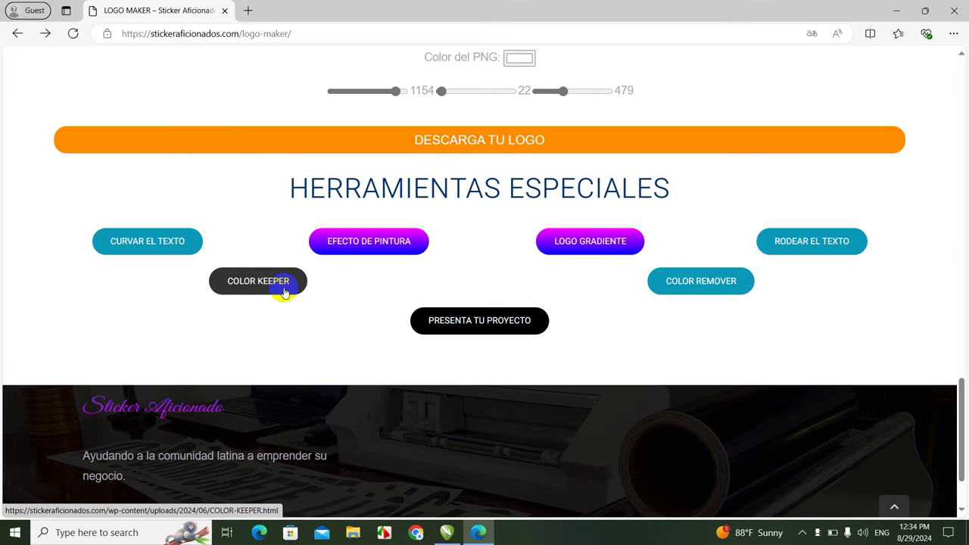
left_click(962, 222)
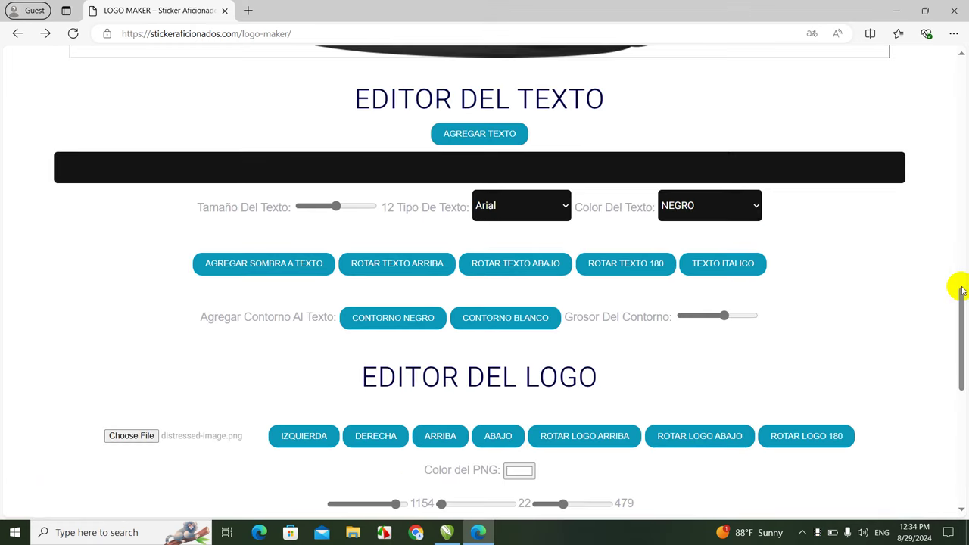
mouse_move(963, 290)
left_mouse_down()
mouse_move(964, 197)
mouse_move(964, 214)
left_mouse_up()
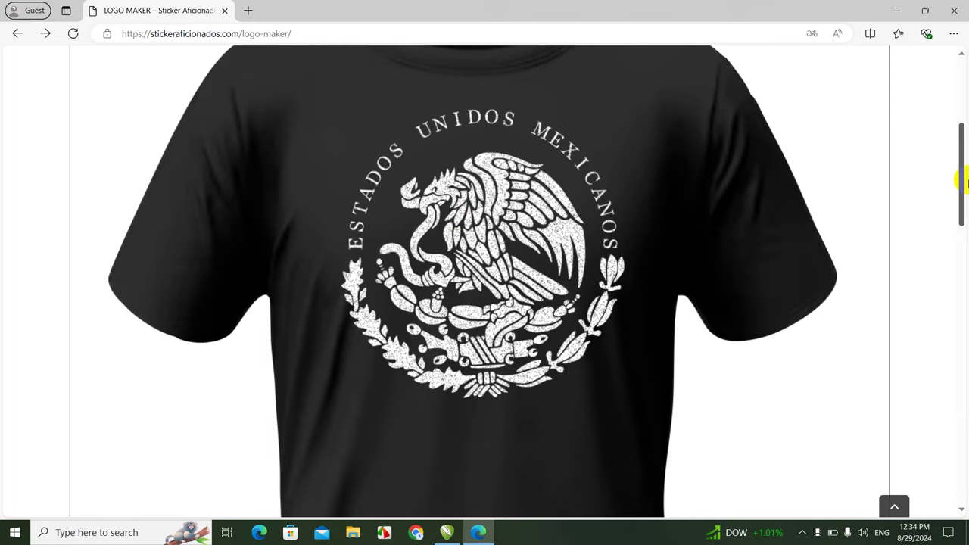
left_click_drag(964, 182, 965, 123)
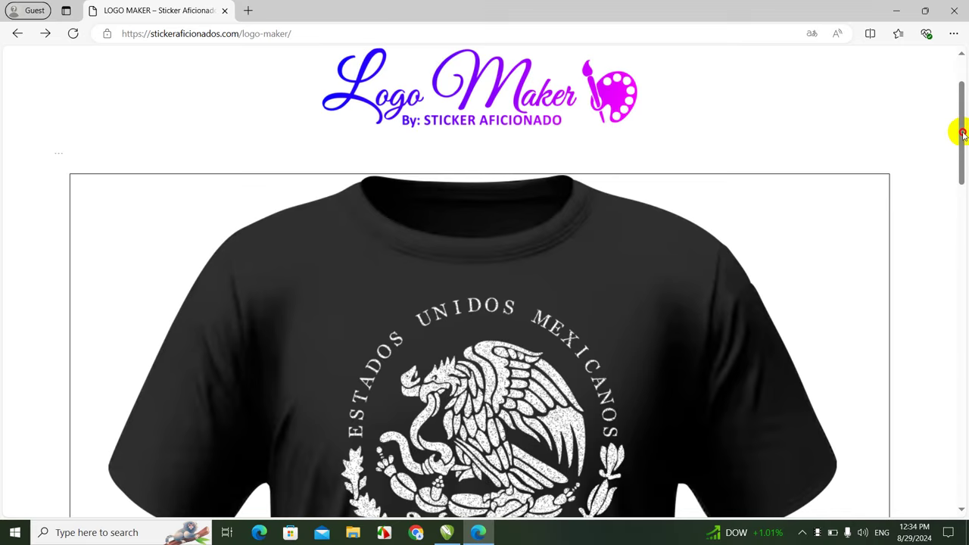
mouse_move(965, 123)
left_mouse_down()
mouse_move(965, 86)
mouse_move(966, 378)
left_mouse_up()
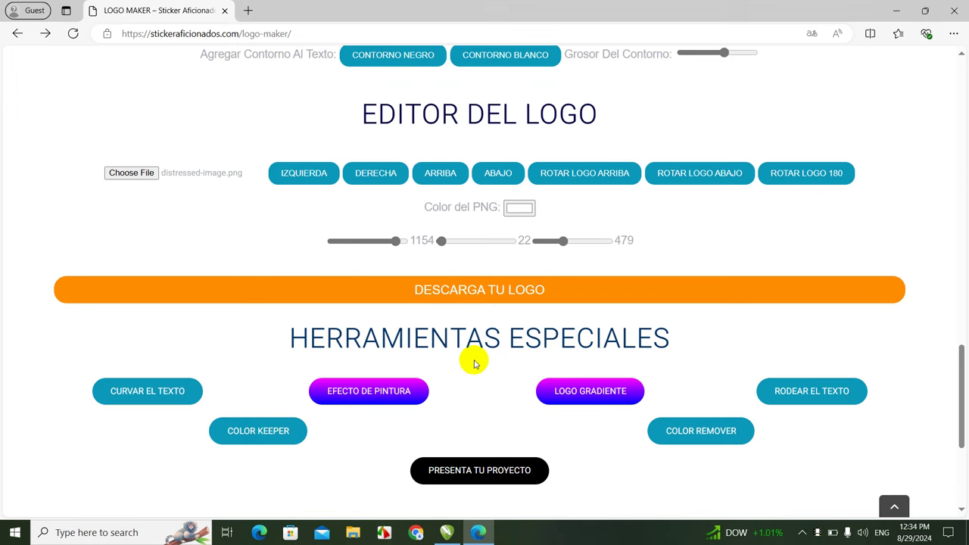
scroll(963, 169, "up", 5)
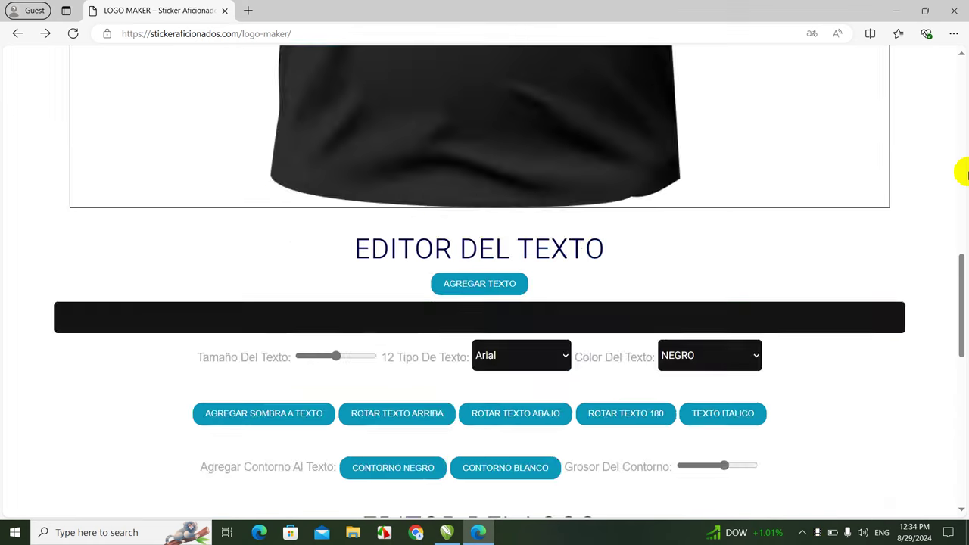
scroll(962, 168, "up", 10)
left_click_drag(962, 156, 962, 216)
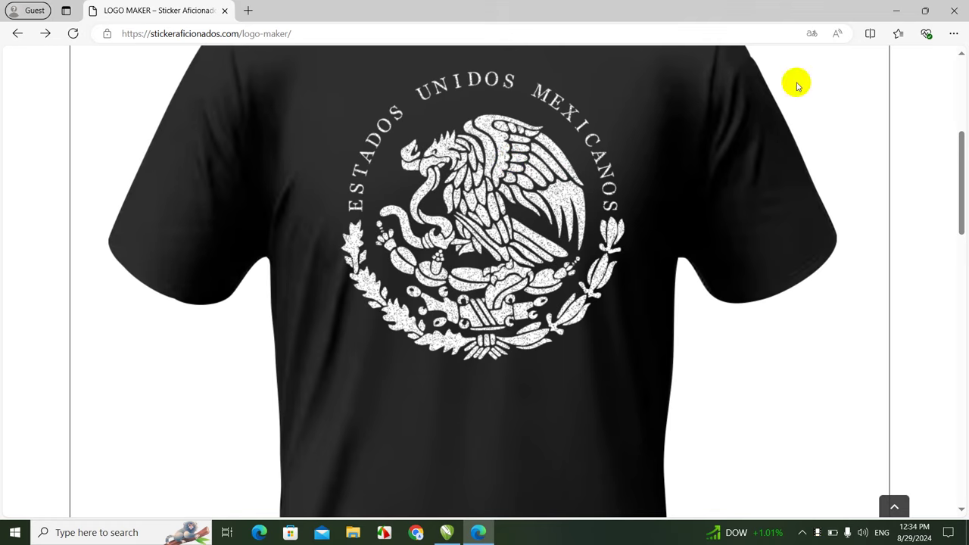
left_click_drag(958, 195, 963, 389)
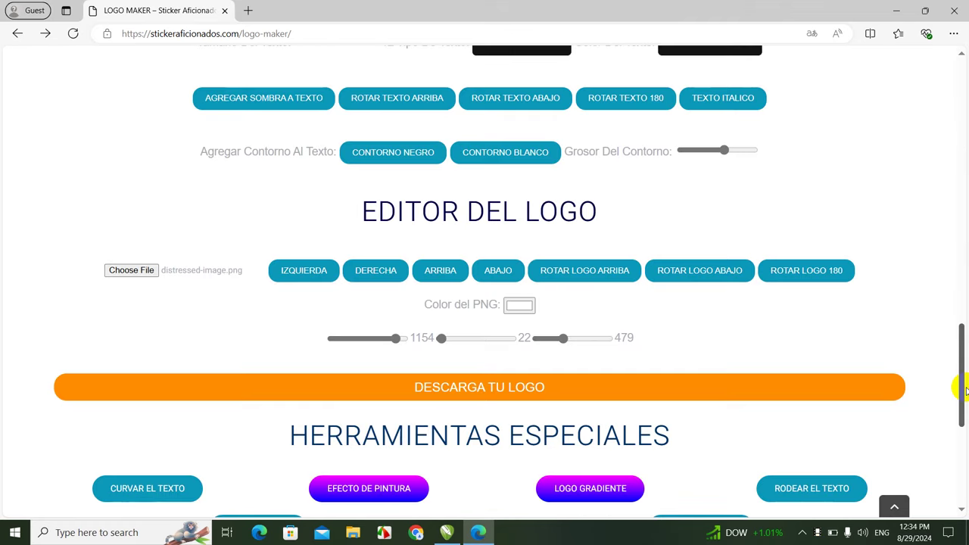
left_click(379, 489)
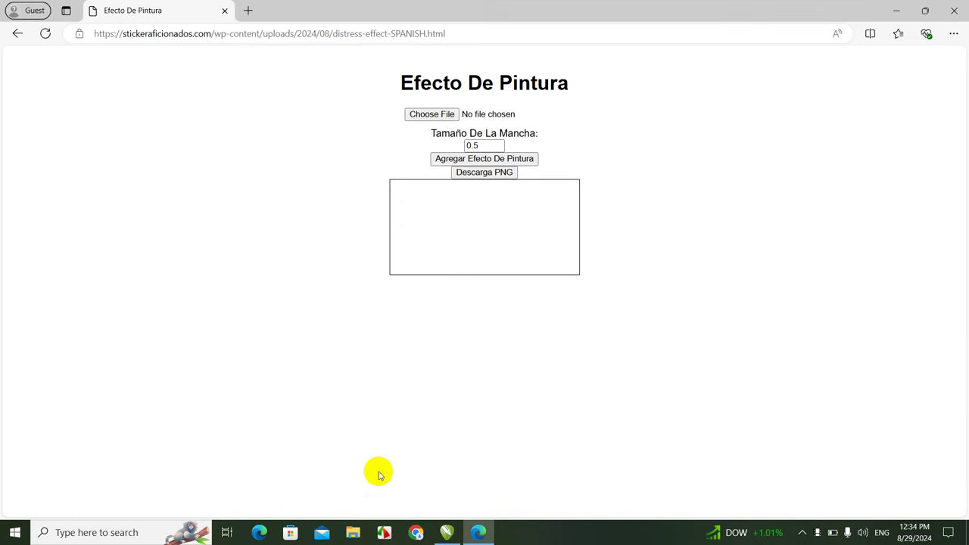